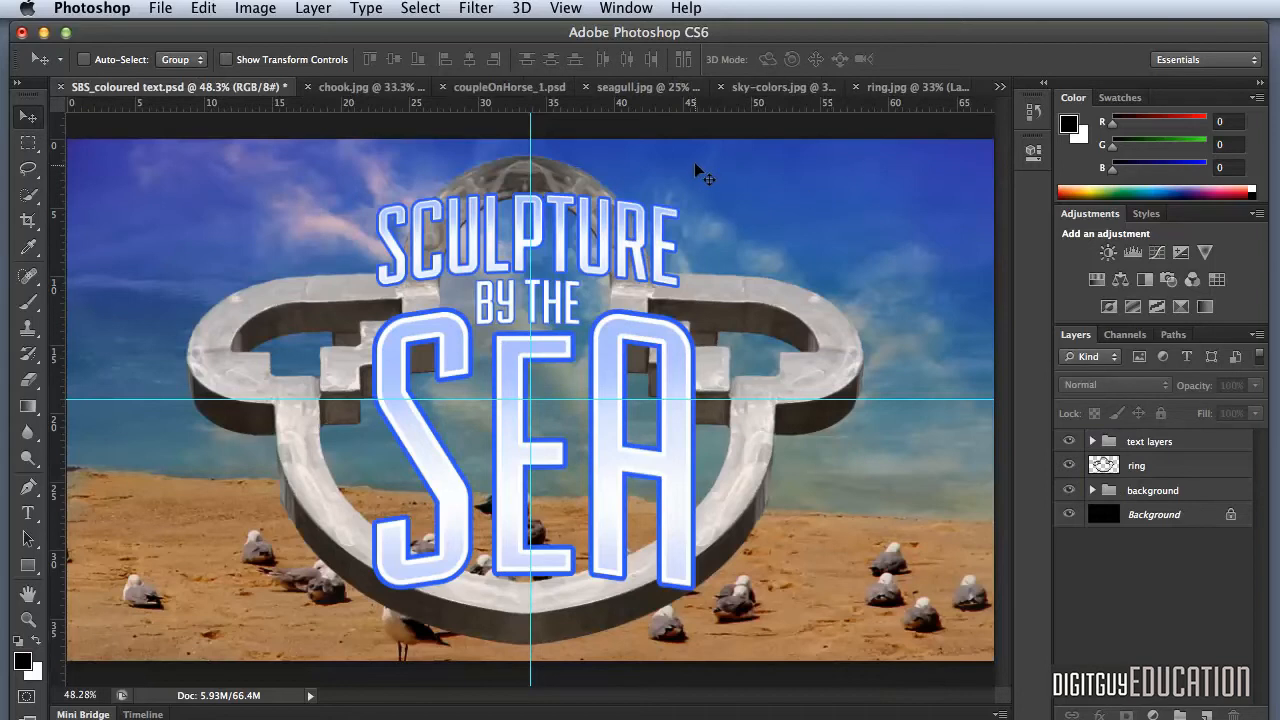
- Switch to chook.jpg and quick-select the lower wing and tail-side body of the rooster sculpture with a 220 px brush
click(354, 88)
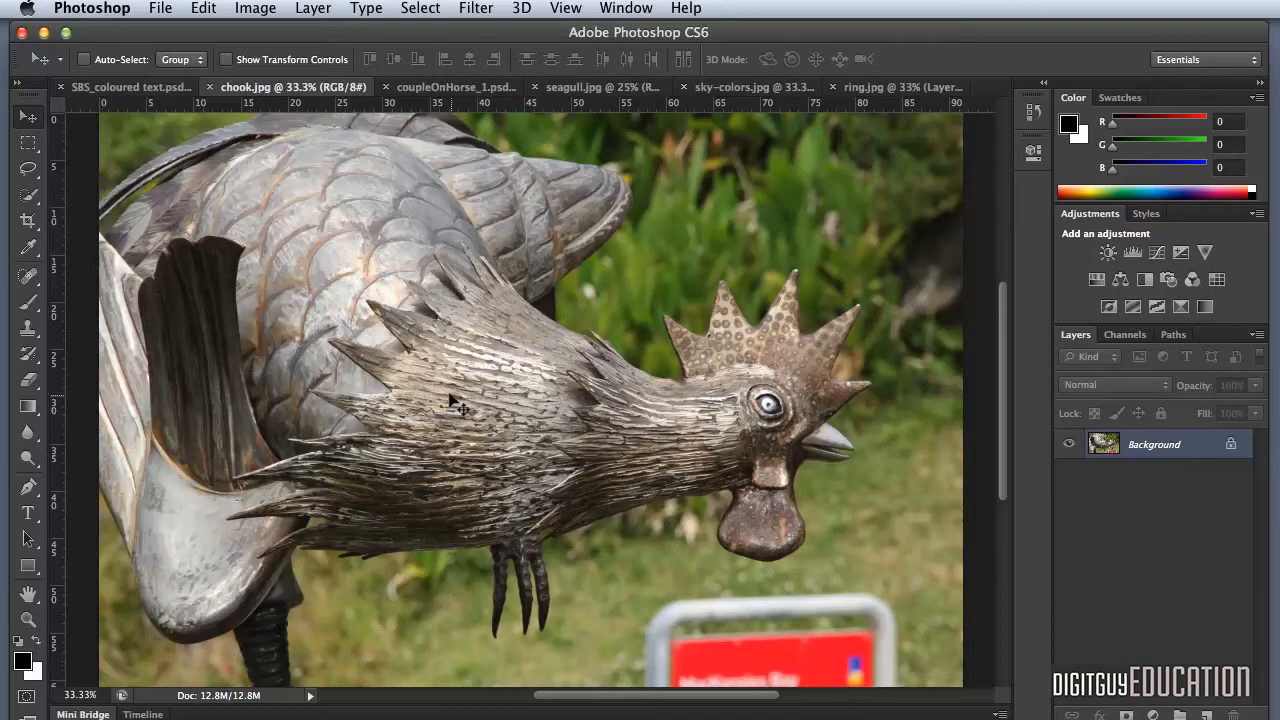
click(30, 194)
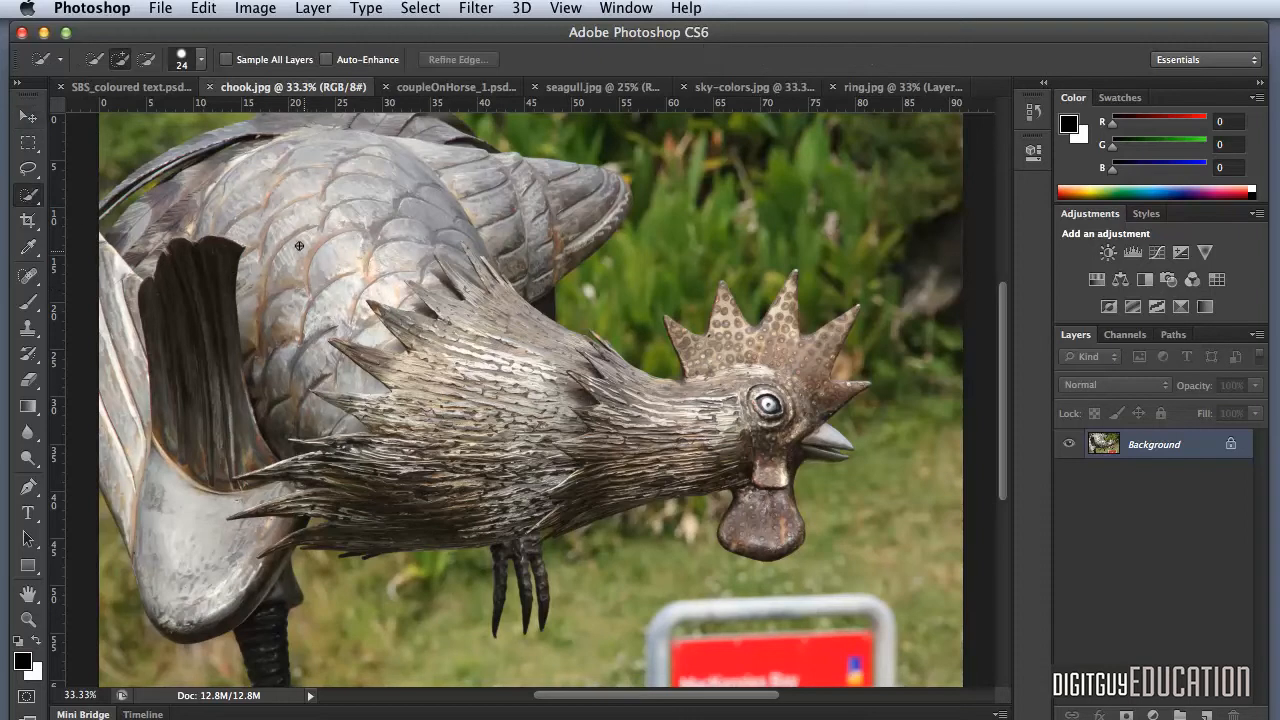
drag(297, 262, 330, 265)
mouse_move(271, 229)
mouse_down()
mouse_move(277, 243)
mouse_move(235, 300)
mouse_move(125, 322)
mouse_move(138, 528)
mouse_move(177, 523)
mouse_move(177, 547)
mouse_up()
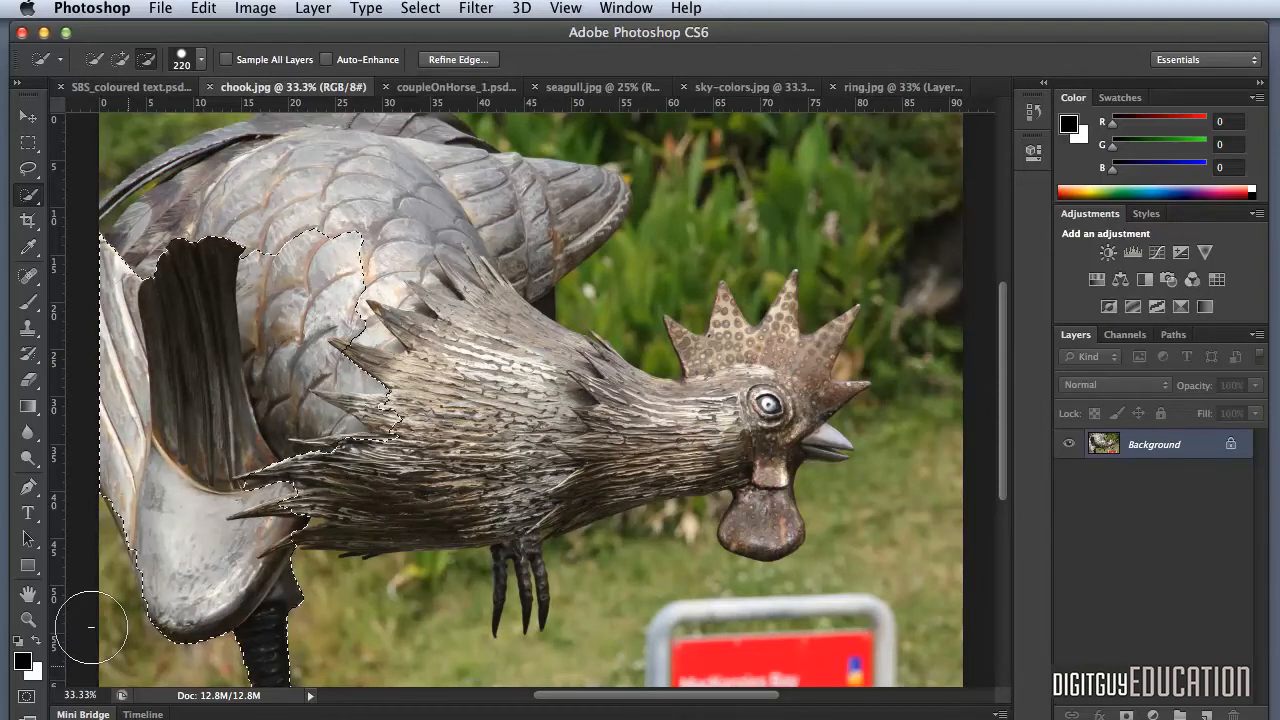
- Extend the quick selection over the rooster's breast feathers, back, neck and head
alt+click(398, 408)
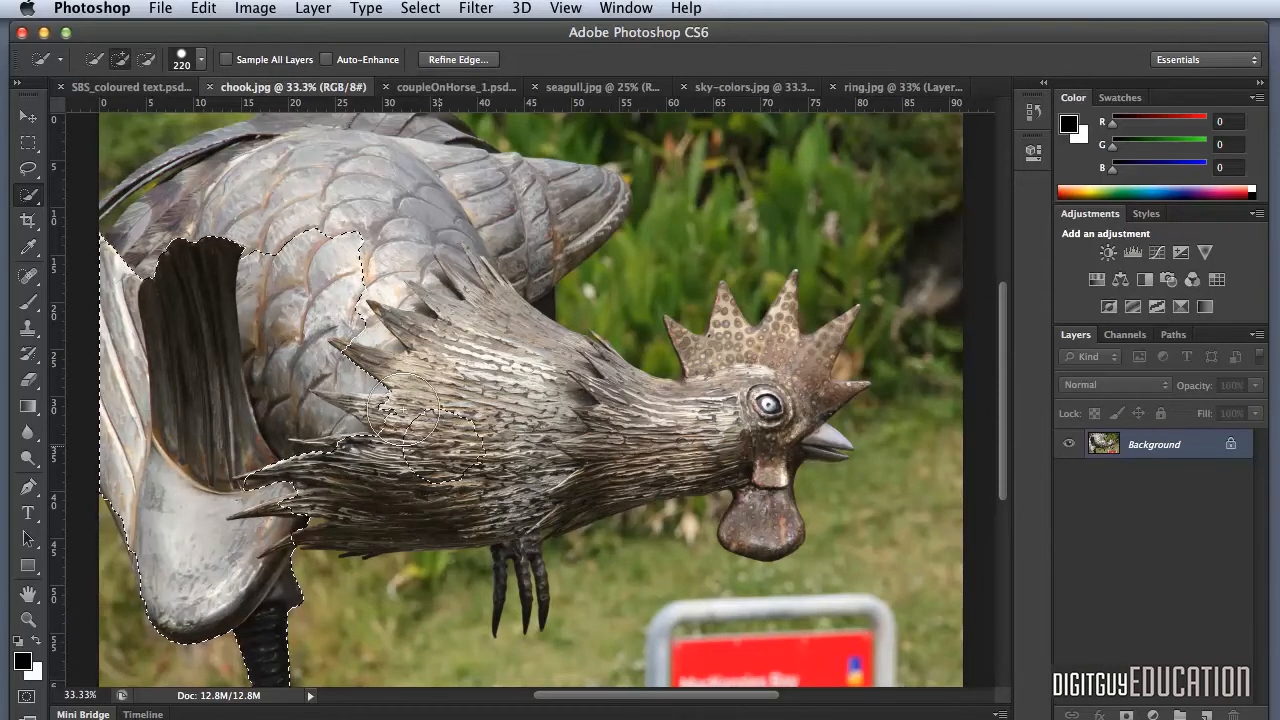
mouse_move(356, 446)
mouse_down()
mouse_move(374, 472)
mouse_move(450, 455)
mouse_move(440, 492)
mouse_up()
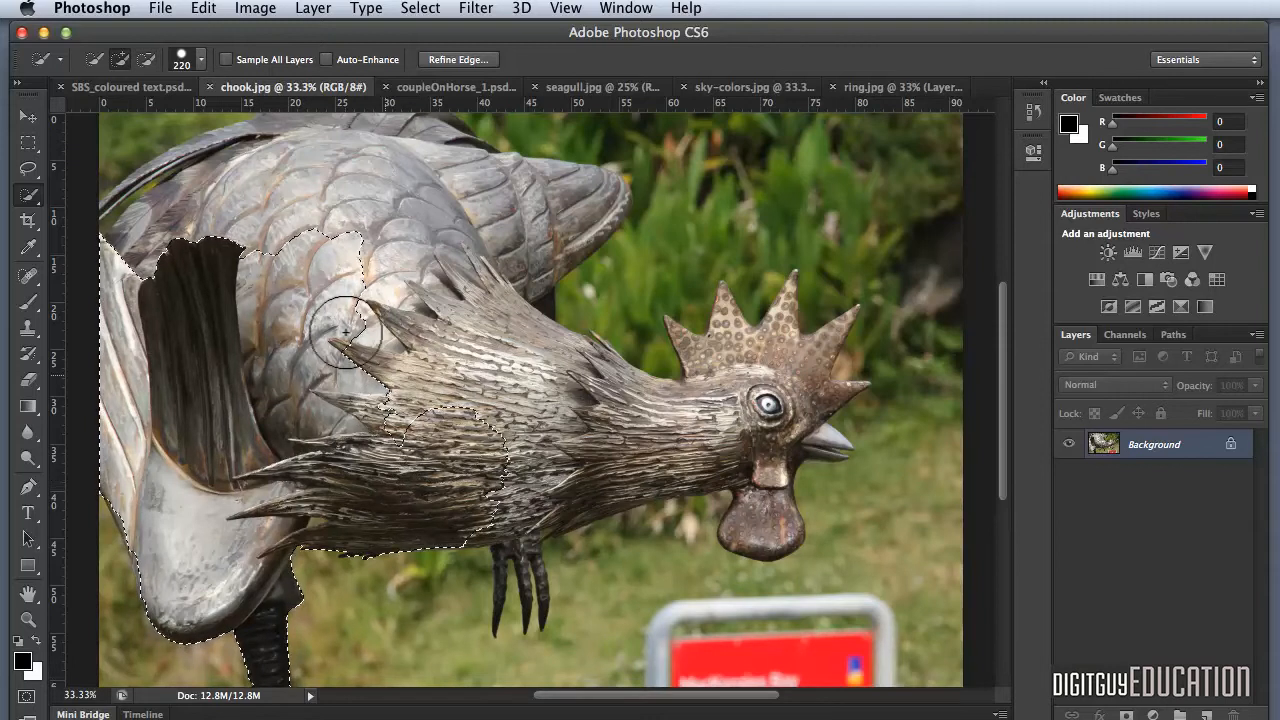
mouse_move(371, 157)
mouse_down()
mouse_move(286, 154)
mouse_move(446, 187)
mouse_move(512, 173)
mouse_move(438, 227)
mouse_move(432, 315)
mouse_move(574, 404)
mouse_move(599, 440)
mouse_move(498, 440)
mouse_move(687, 403)
mouse_move(691, 383)
mouse_move(680, 387)
mouse_move(713, 377)
mouse_move(724, 325)
mouse_move(697, 341)
mouse_move(749, 341)
mouse_up()
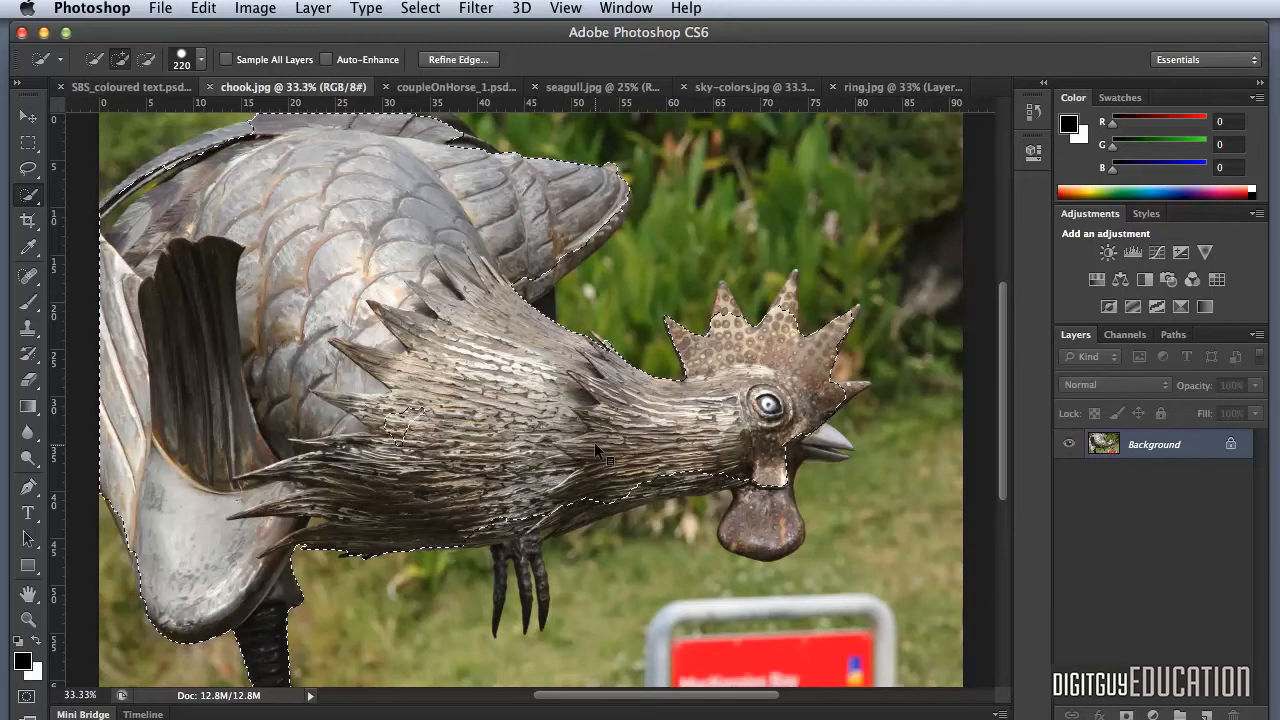
- Add the lower edge of the breast and neck above the claws to the selection with an 88 px brush
drag(598, 434, 574, 434)
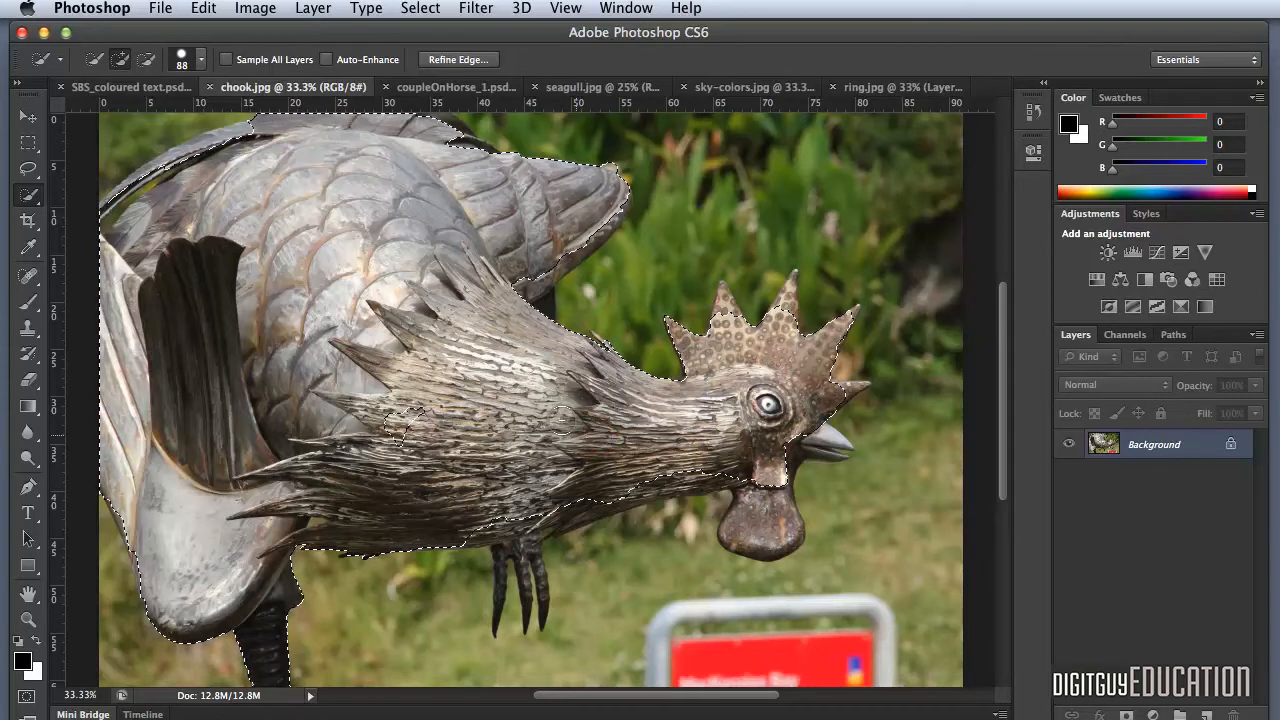
key(super+plus)
key(super+plus)
key(super+plus)
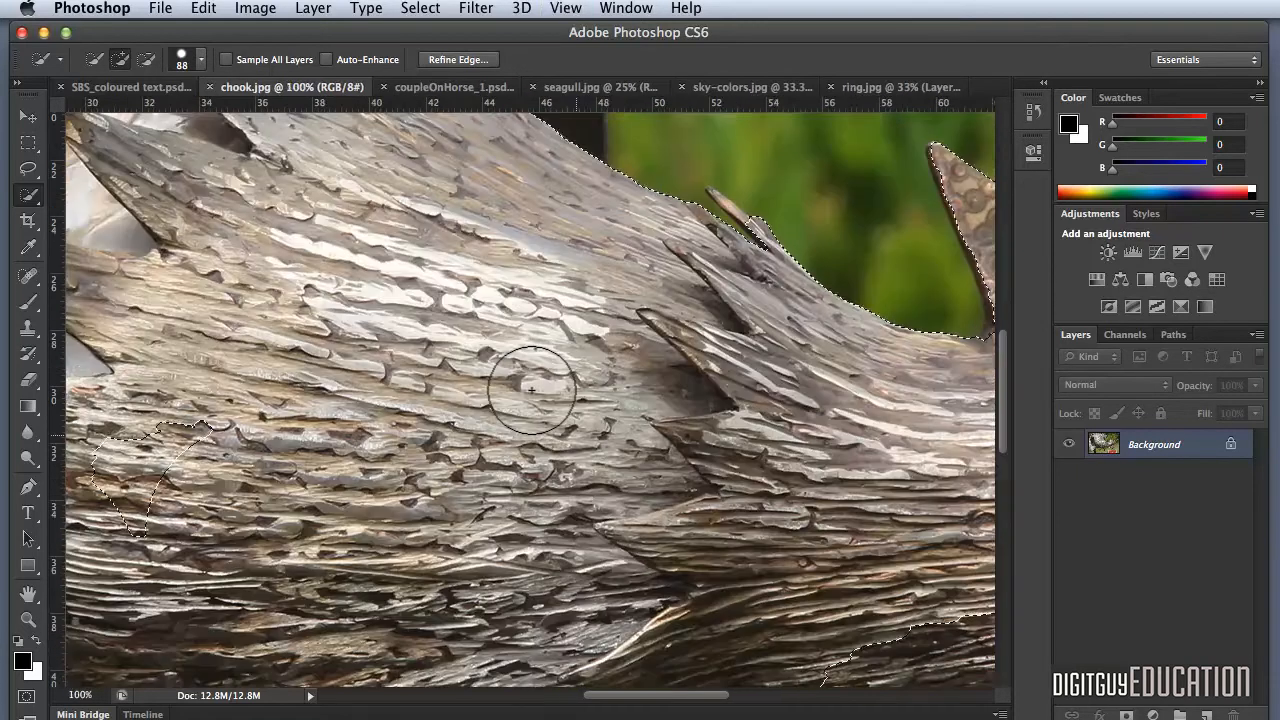
key(space)
mouse_move(563, 471)
mouse_down()
mouse_move(514, 294)
mouse_move(519, 223)
mouse_up()
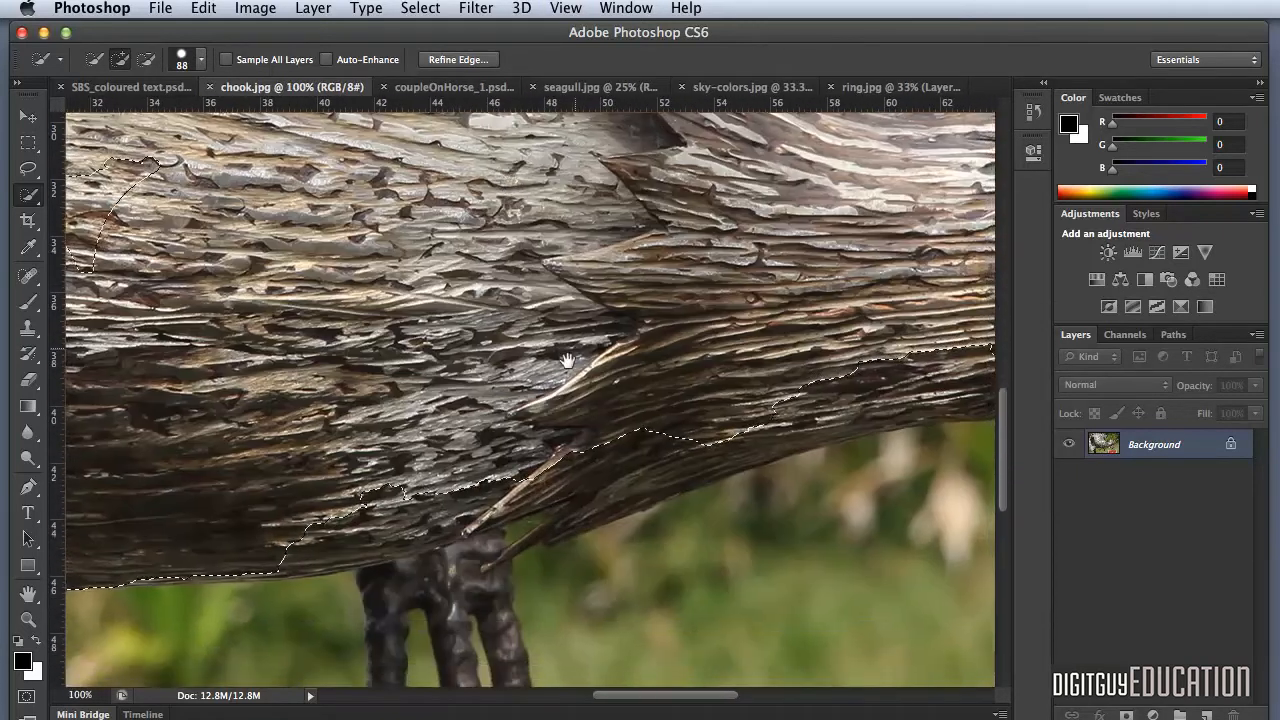
drag(590, 380, 600, 294)
drag(378, 520, 457, 338)
drag(426, 240, 403, 219)
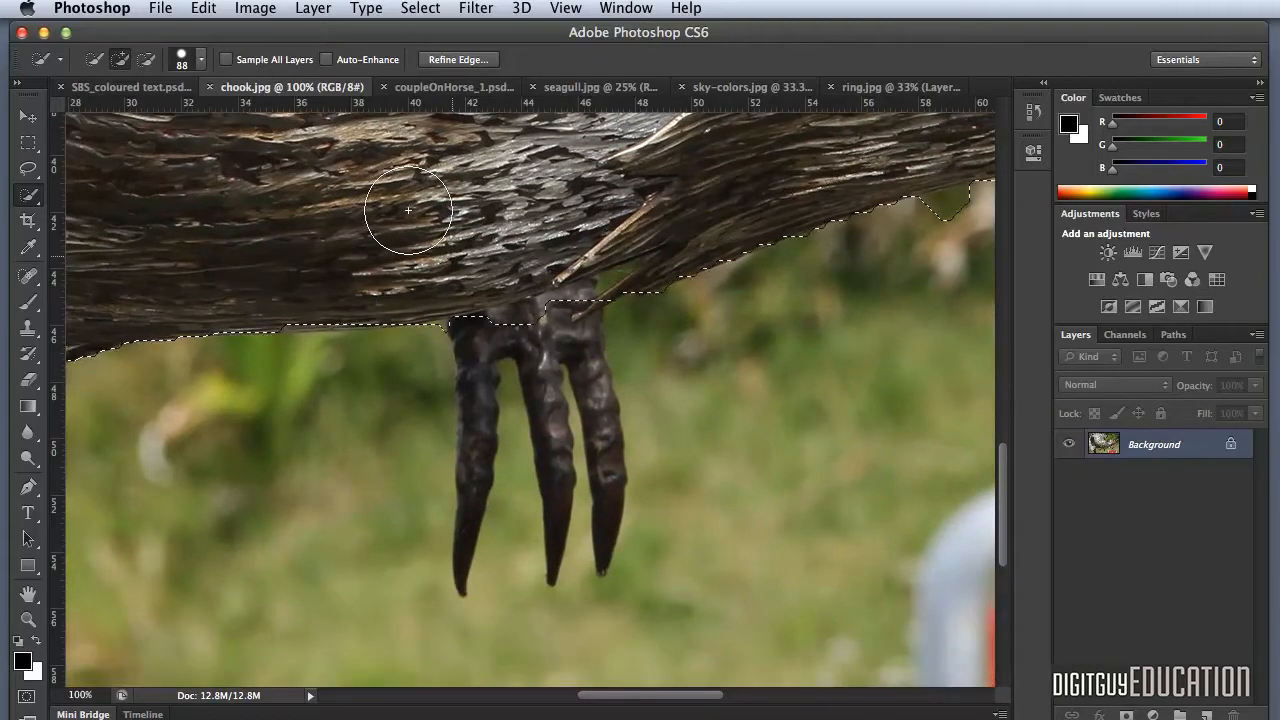
- Clean up the selection edge beneath the neck and add the wattle to the selection
key(space)
drag(691, 180, 345, 450)
key(alt)
drag(871, 471, 862, 420)
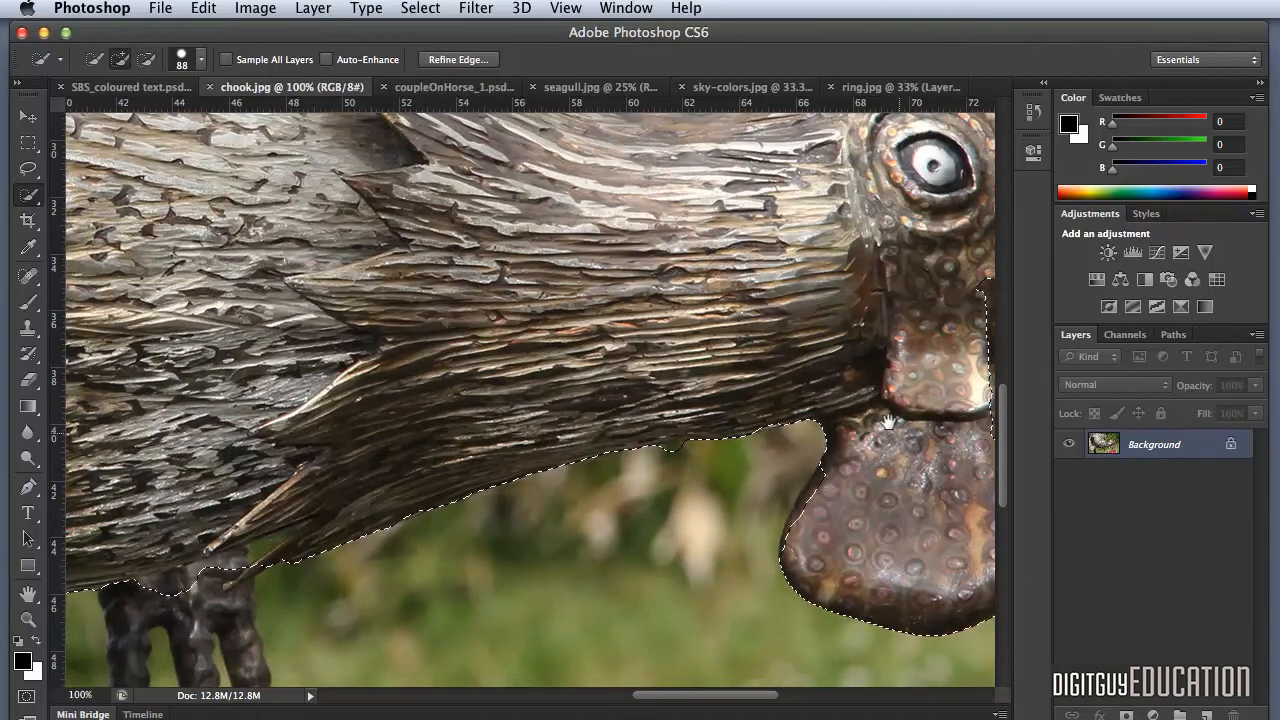
- Add both halves of the rooster's beak to the selection, reducing the brush to 26 px
scroll(800, 390, right, 5)
scroll(780, 370, up, 1)
click(726, 328)
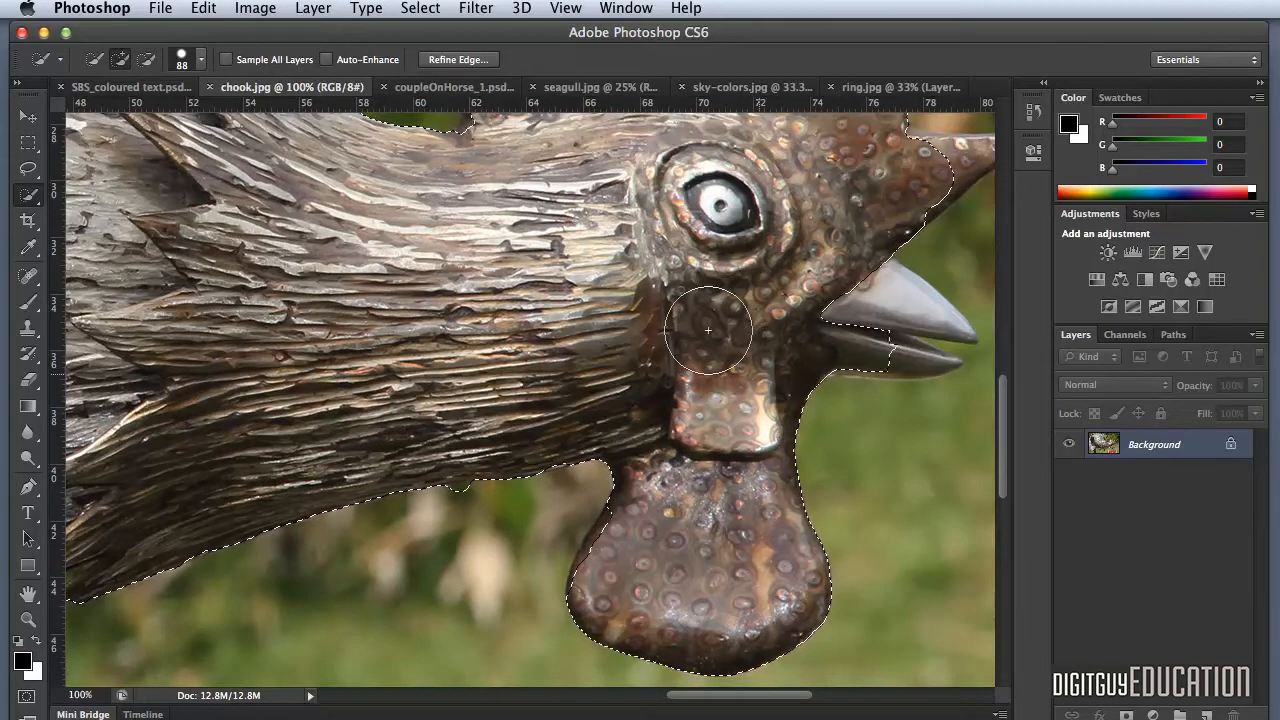
click(816, 268)
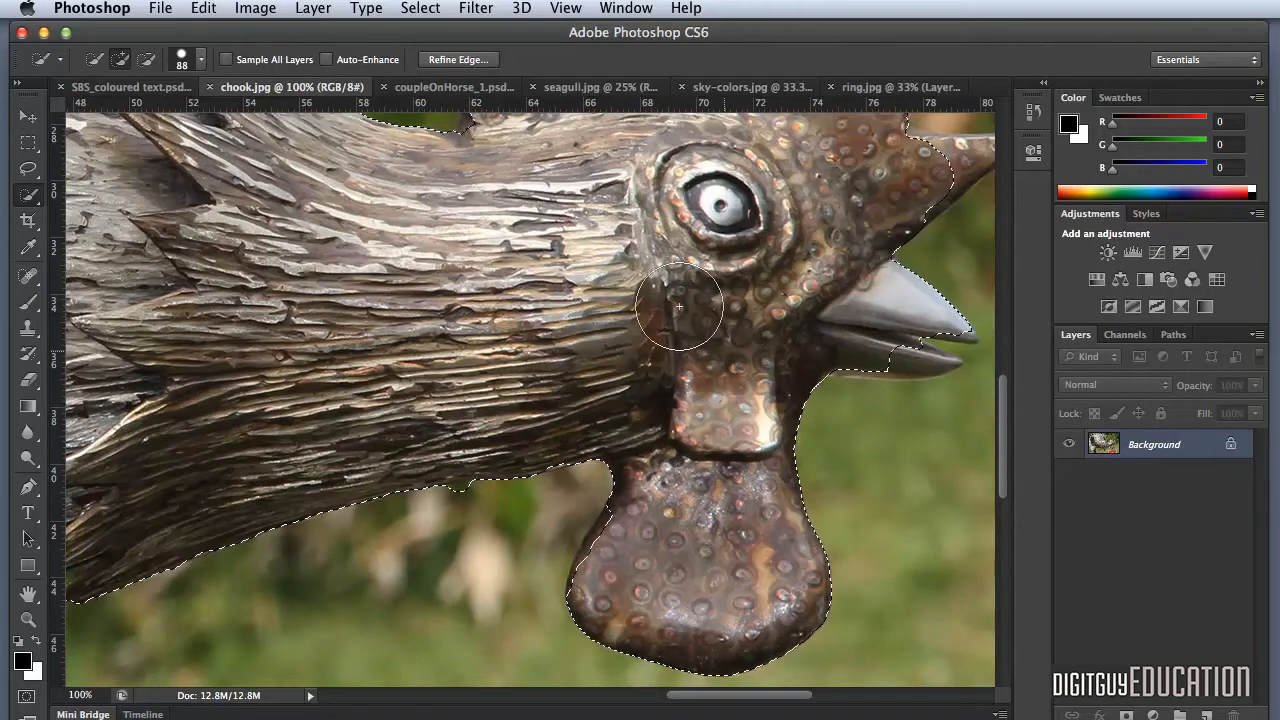
drag(720, 332, 682, 331)
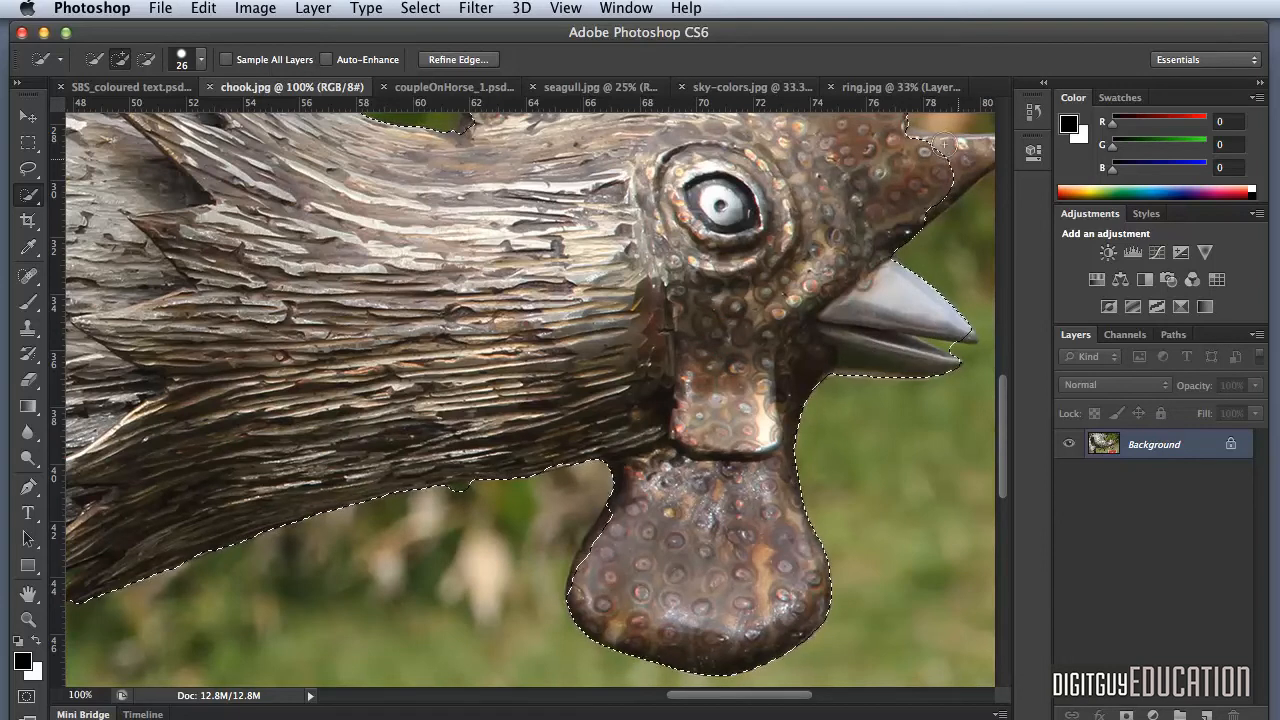
- Add the front comb spike to the selection and subtract the background just above it
drag(895, 192, 738, 326)
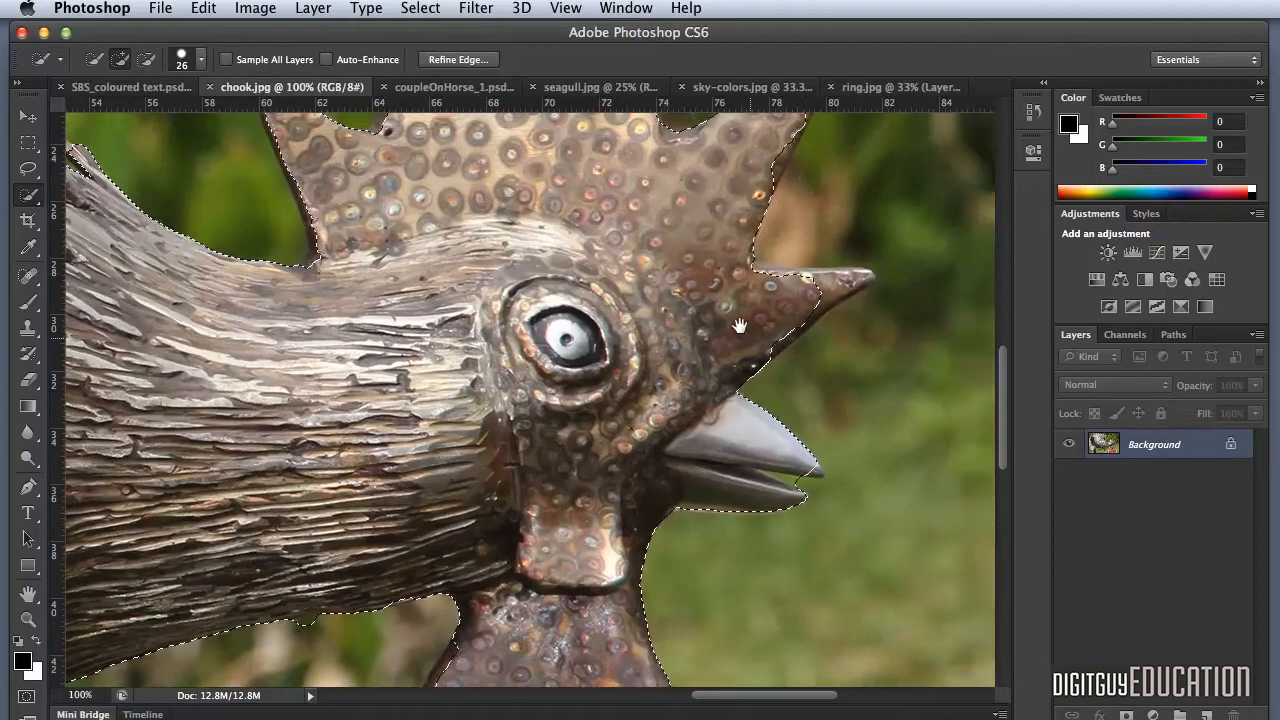
click(812, 271)
alt+click(786, 206)
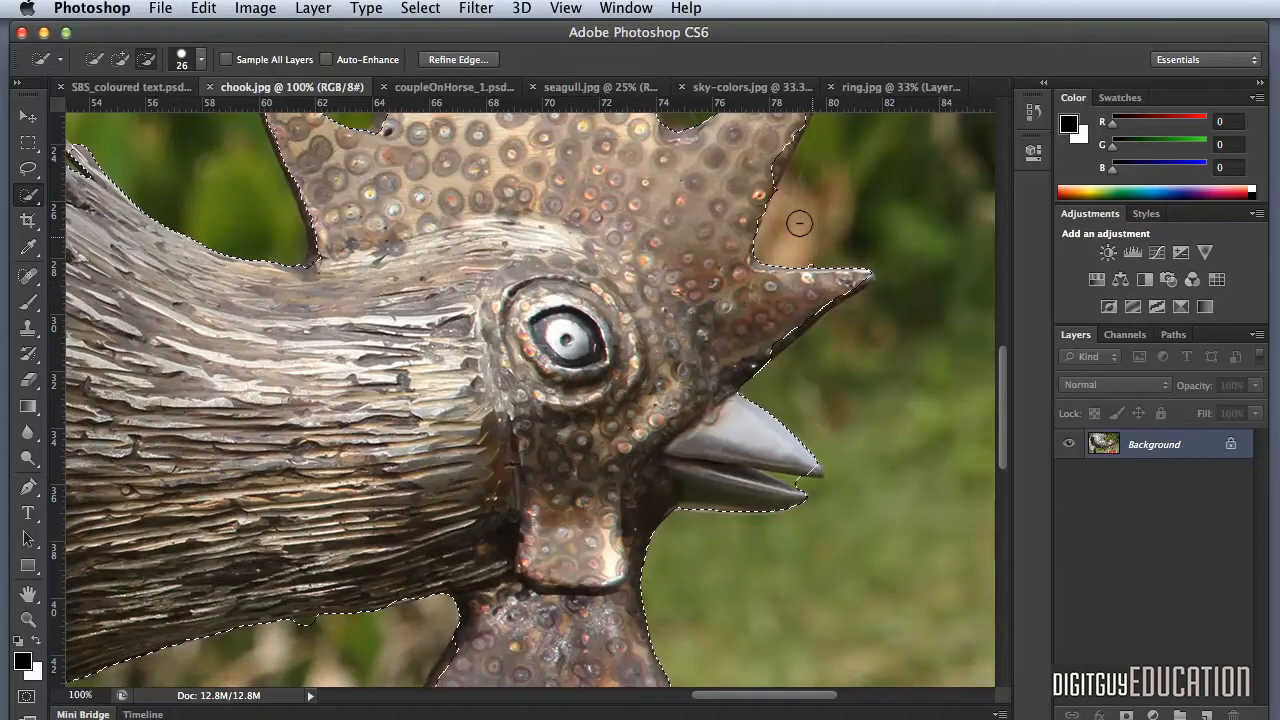
key(super+d)
- Add the tips of the remaining comb spikes to the selection
drag(686, 207, 676, 271)
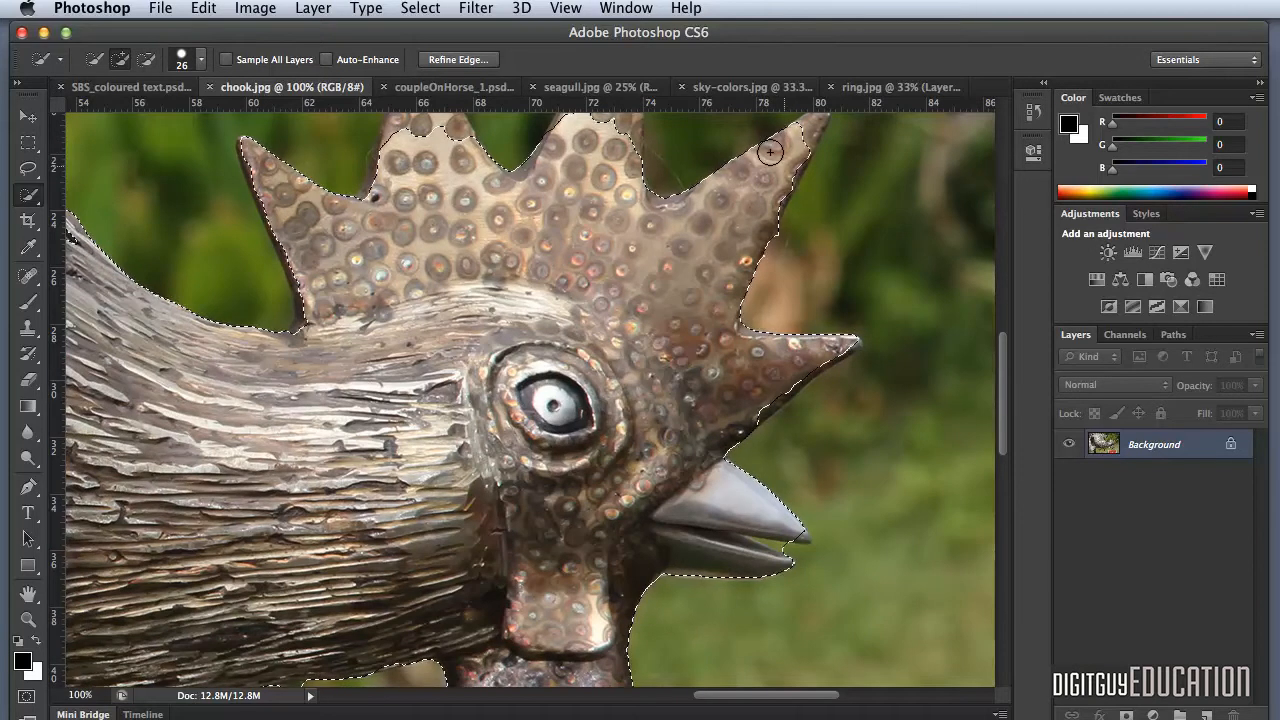
drag(854, 194, 849, 244)
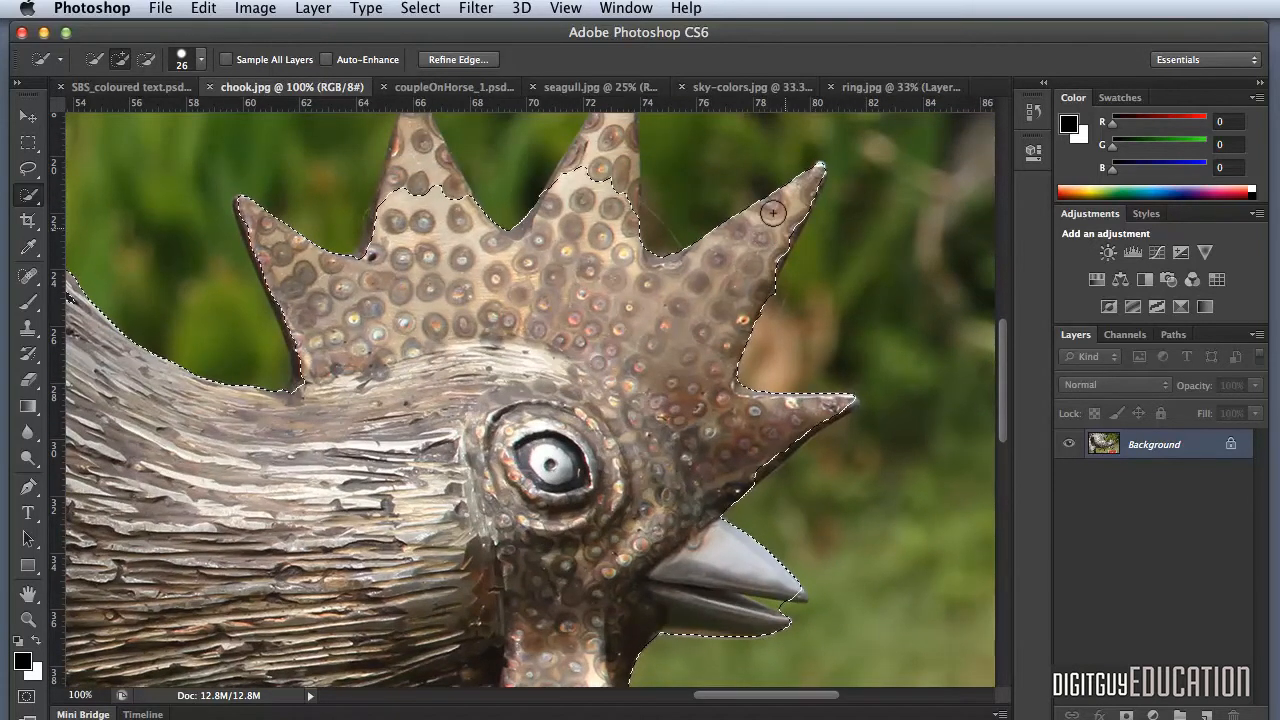
drag(621, 177, 595, 140)
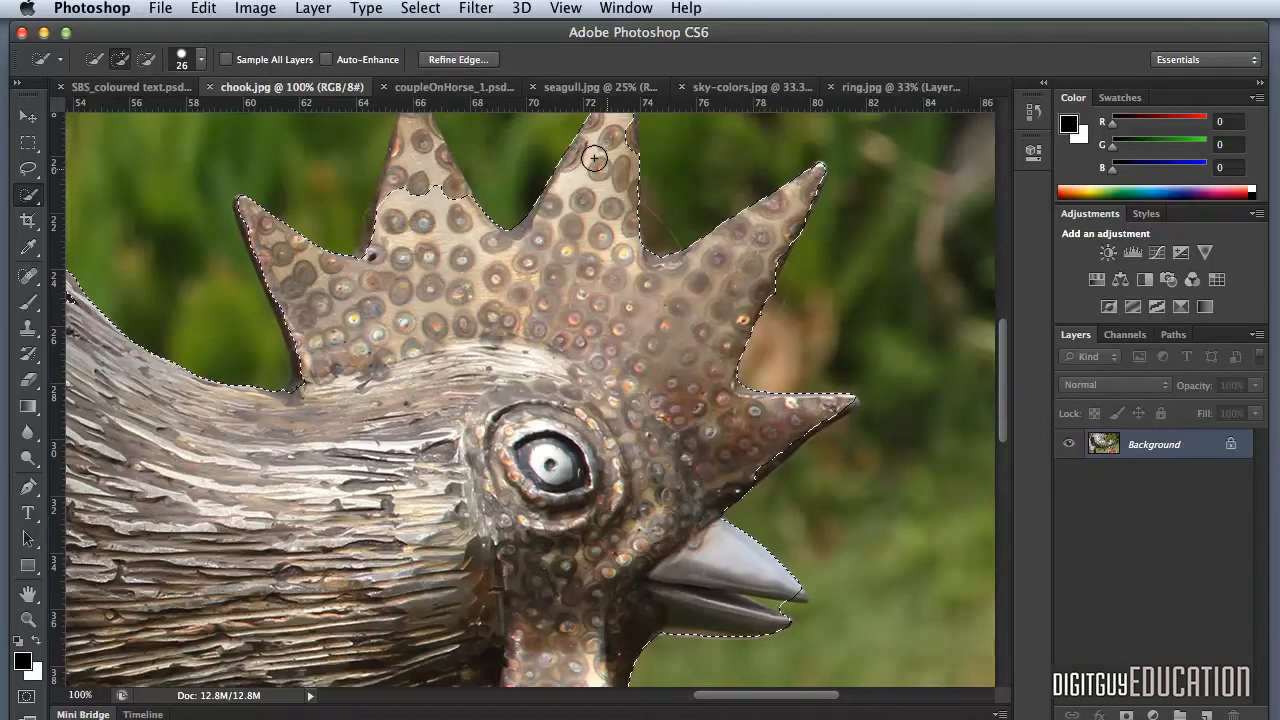
drag(595, 259, 587, 369)
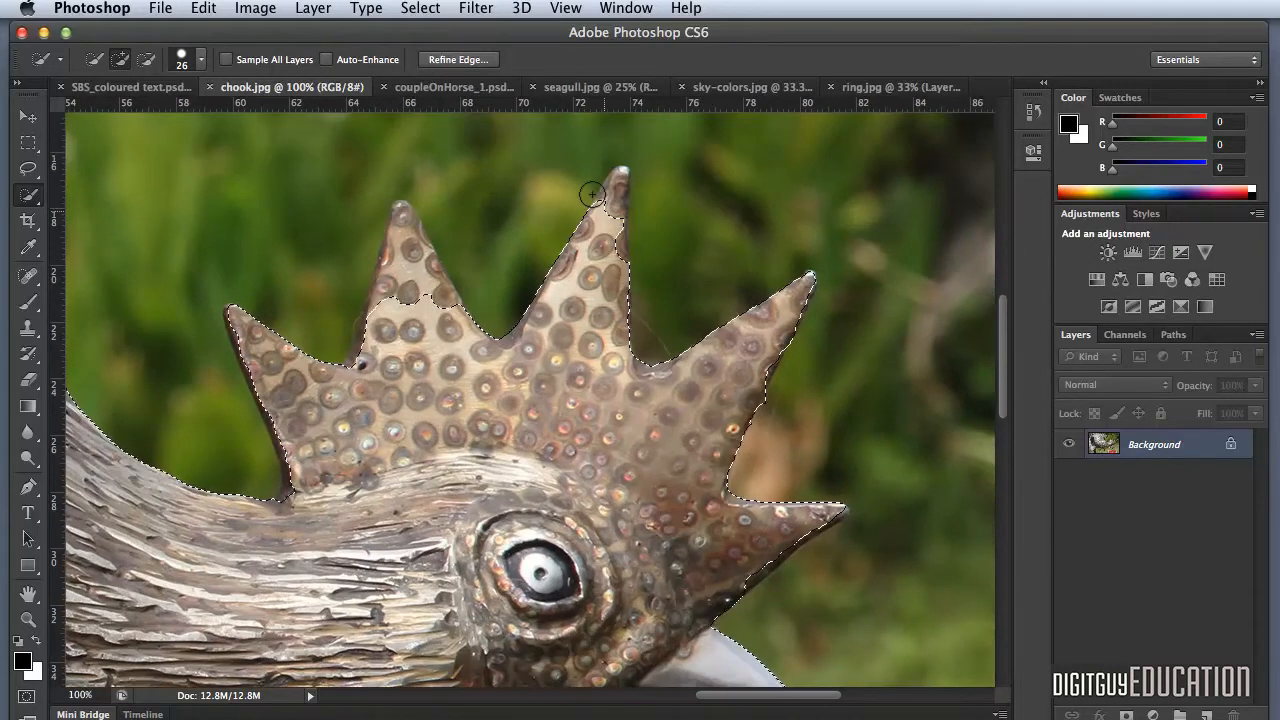
drag(402, 280, 400, 225)
- Add the three claws beneath the breast to the selection, using a brush as small as 8 px
drag(575, 492, 684, 317)
mouse_move(264, 576)
mouse_down()
mouse_move(395, 419)
mouse_move(460, 365)
mouse_up()
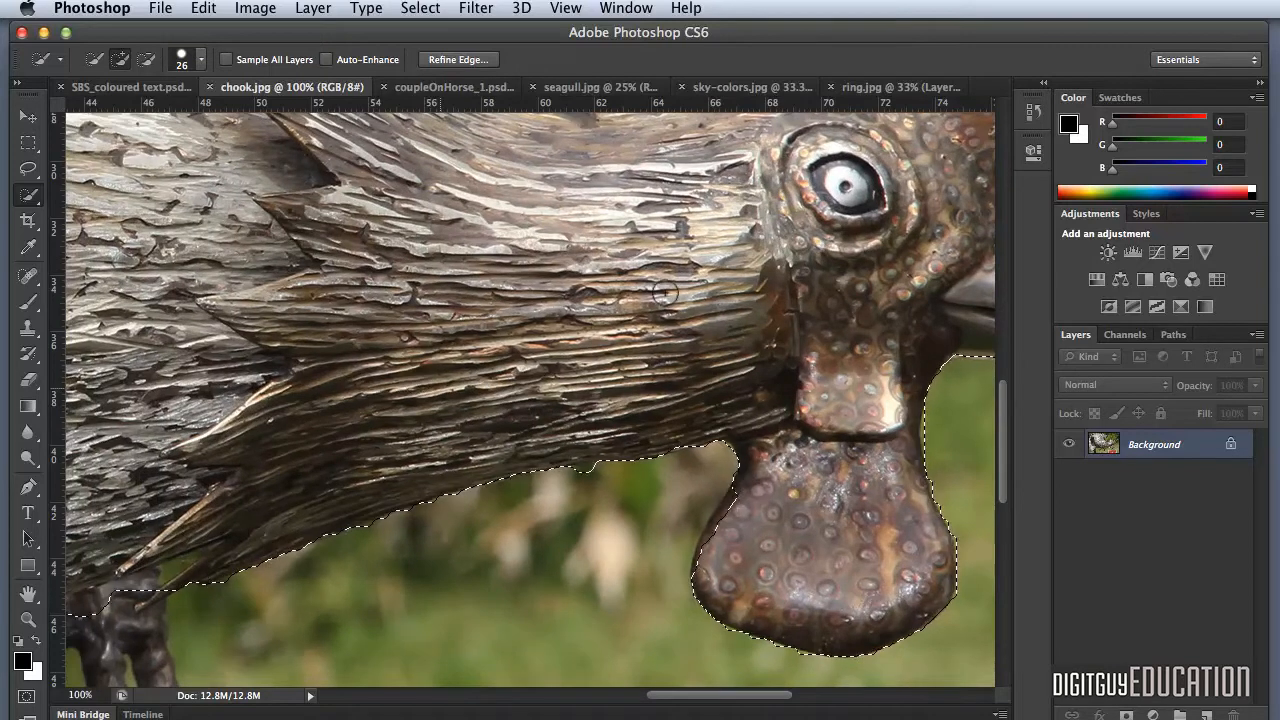
drag(323, 452, 523, 317)
drag(335, 435, 447, 193)
key(alt)
mouse_move(398, 287)
mouse_down()
mouse_move(357, 292)
mouse_move(421, 323)
mouse_move(461, 405)
mouse_up()
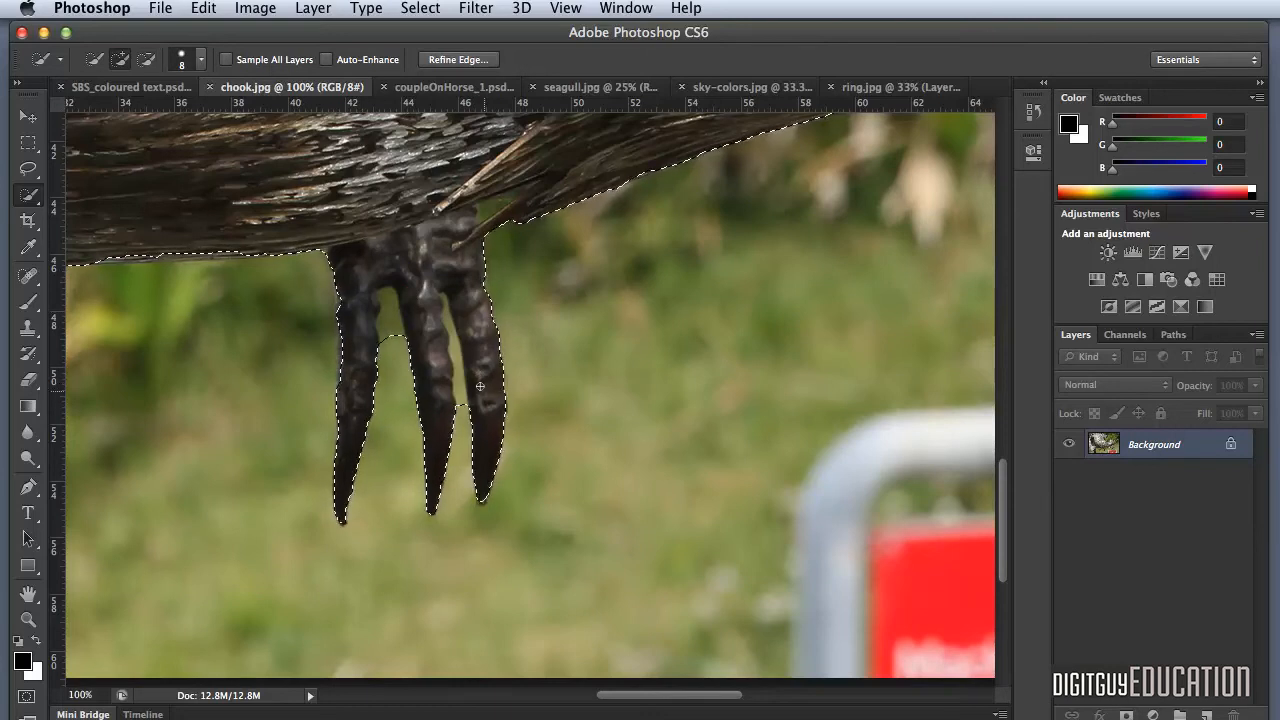
- Subtract the grass gaps between the three claws from the selection with a 2 px brush
key(super+plus)
key(super+plus)
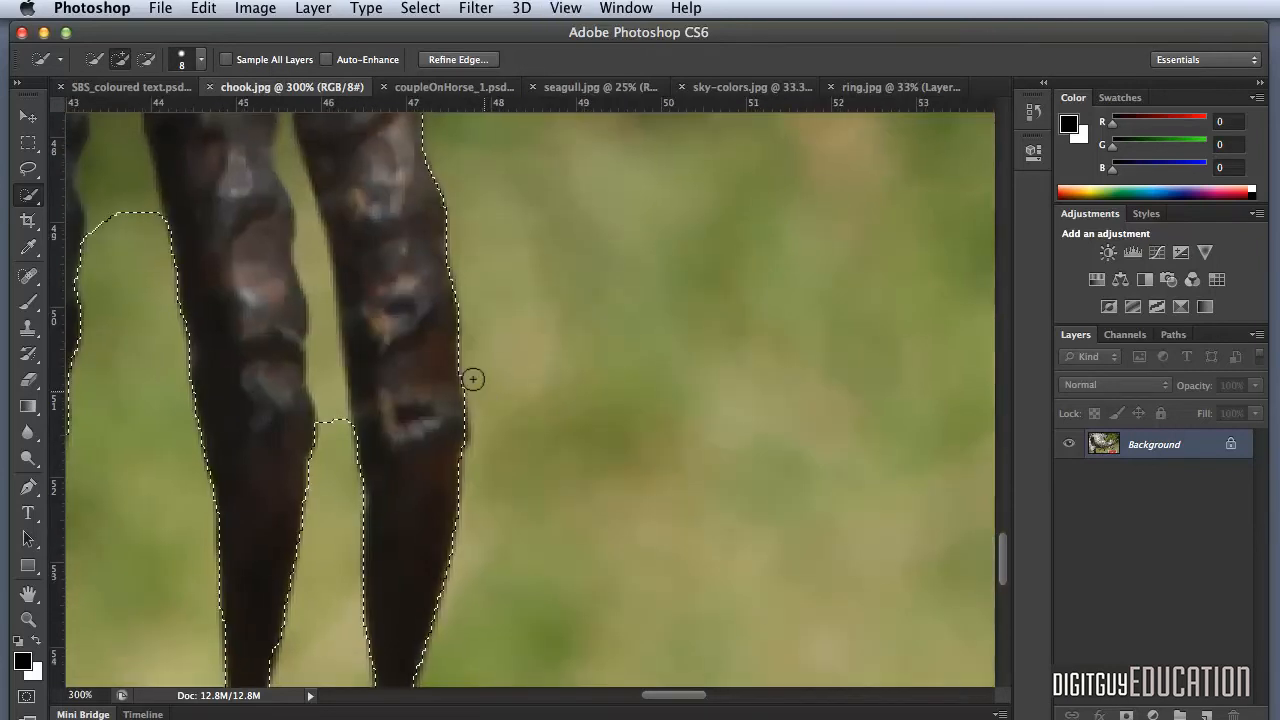
drag(526, 388, 760, 443)
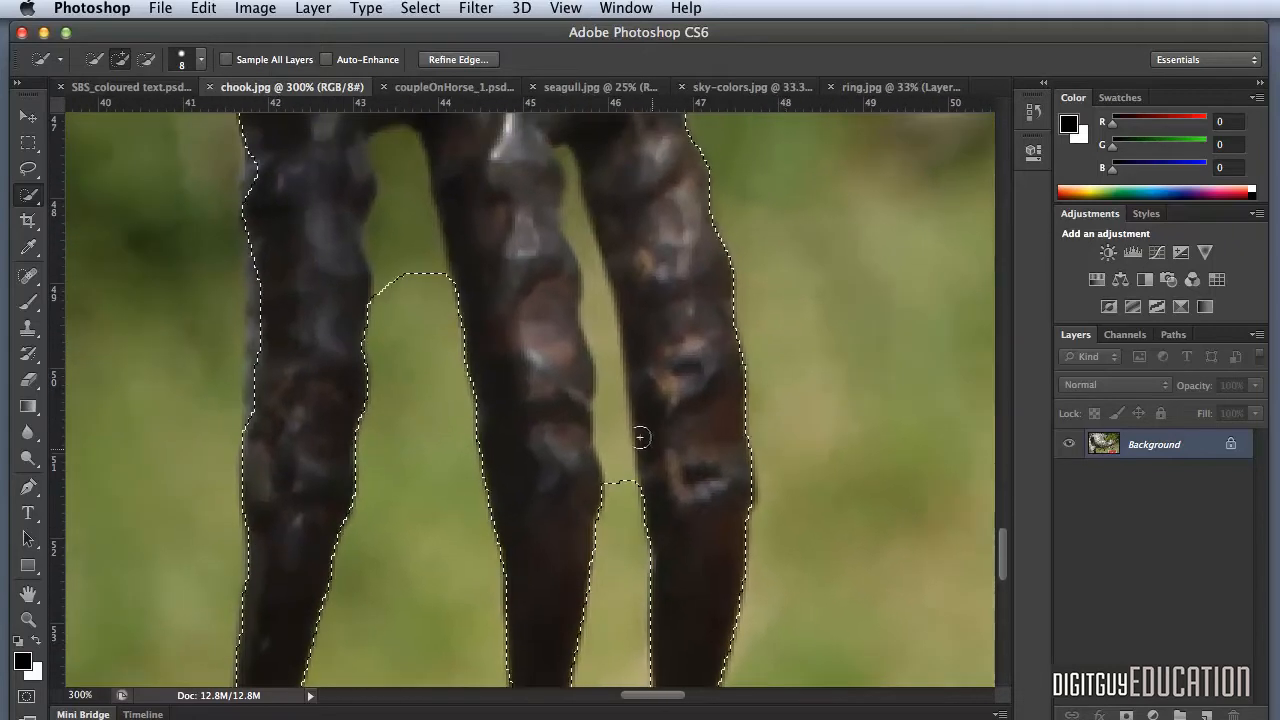
ctrl+alt+click(597, 454)
mouse_move(597, 454)
mouse_down()
mouse_move(584, 447)
mouse_move(604, 397)
mouse_up()
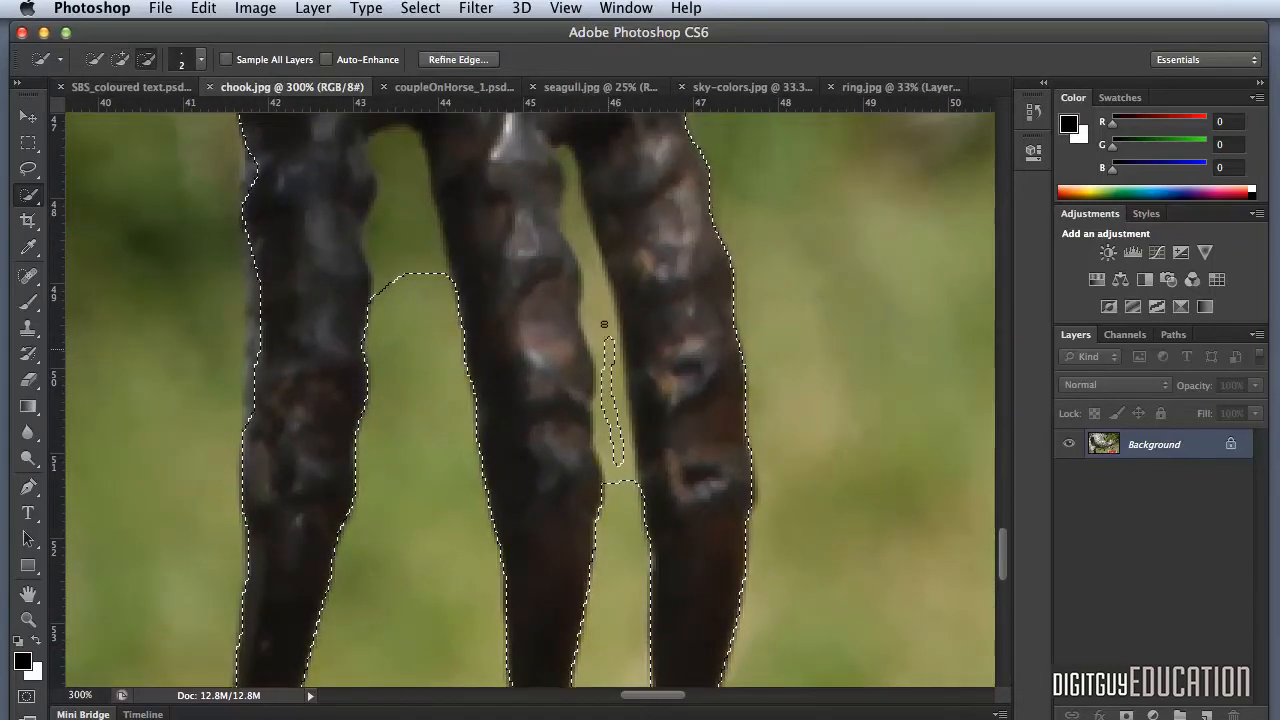
drag(560, 158, 561, 175)
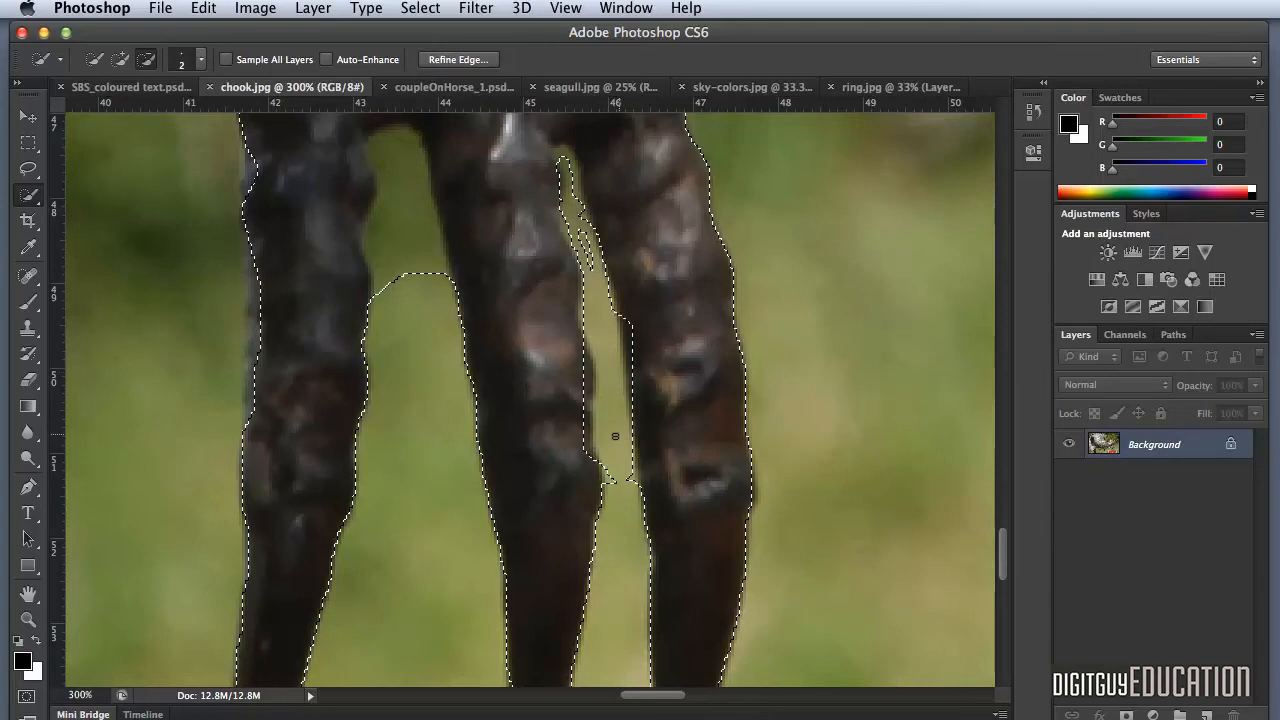
mouse_move(411, 269)
mouse_down()
mouse_move(402, 227)
mouse_move(418, 186)
mouse_move(426, 243)
mouse_up()
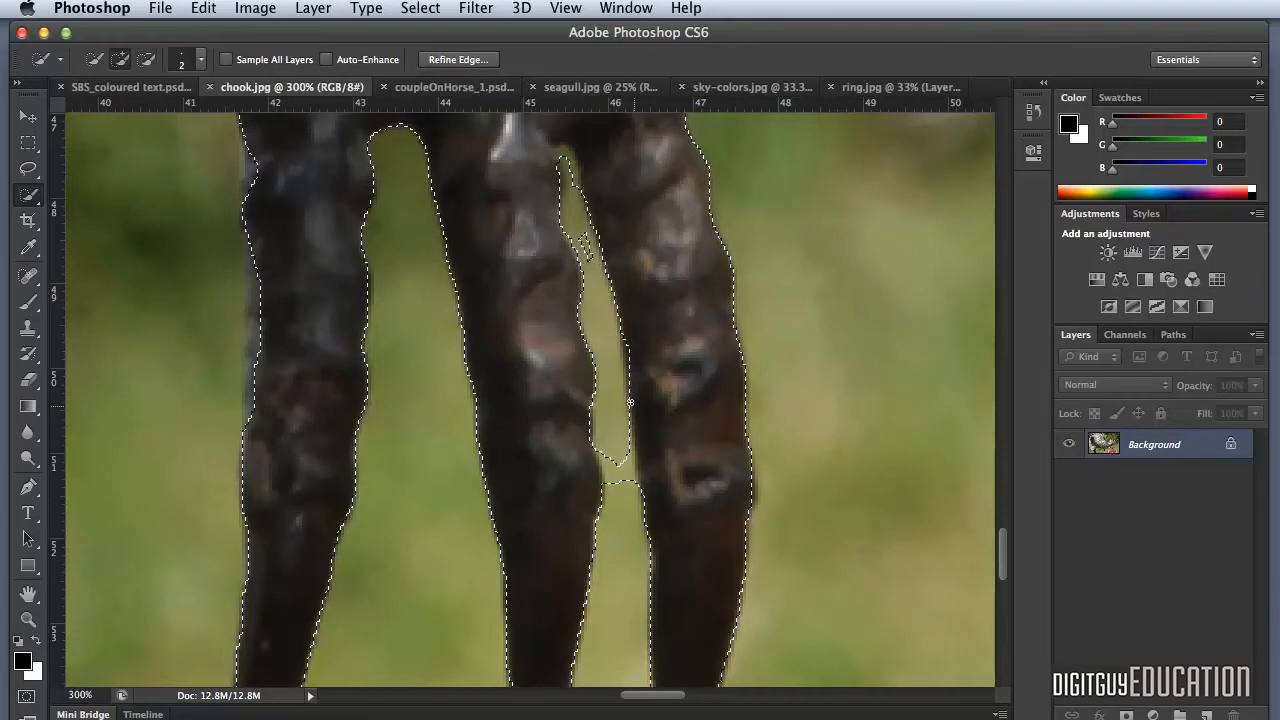
alt+click(616, 489)
drag(620, 508, 601, 299)
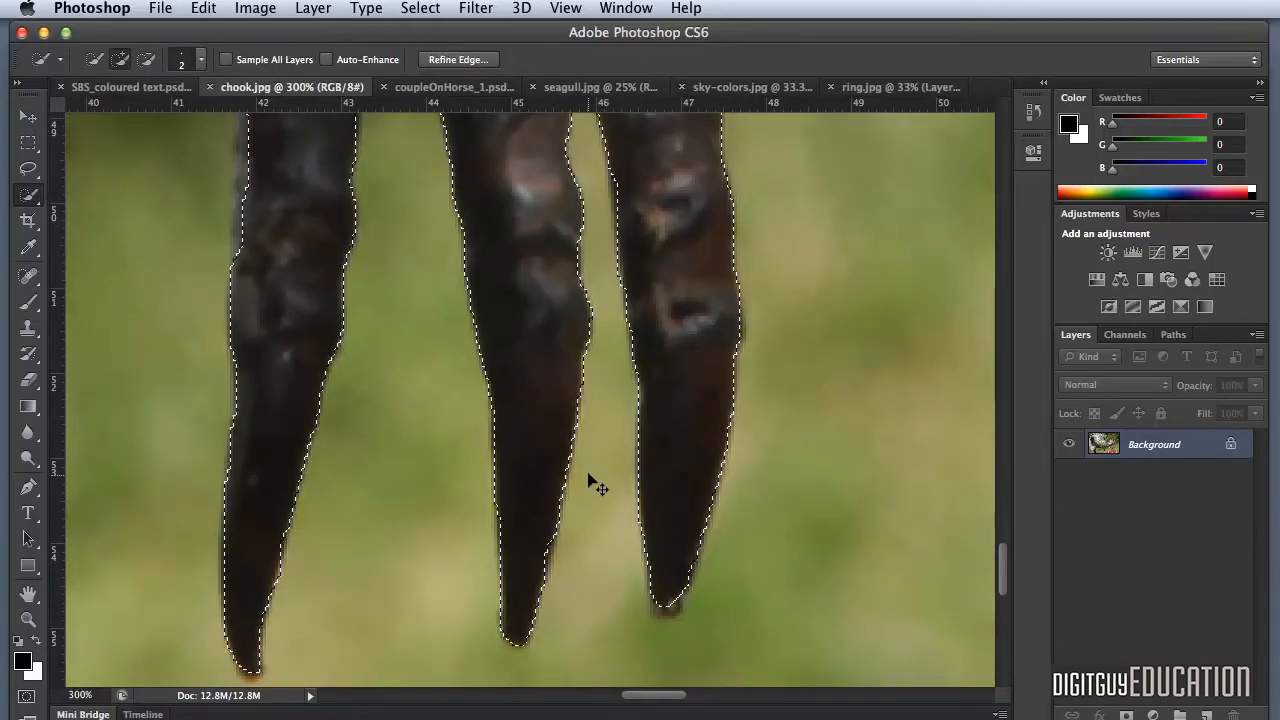
- Subtract the strip along the top of the rooster's back from the selection with the Lasso tool
key(super+0)
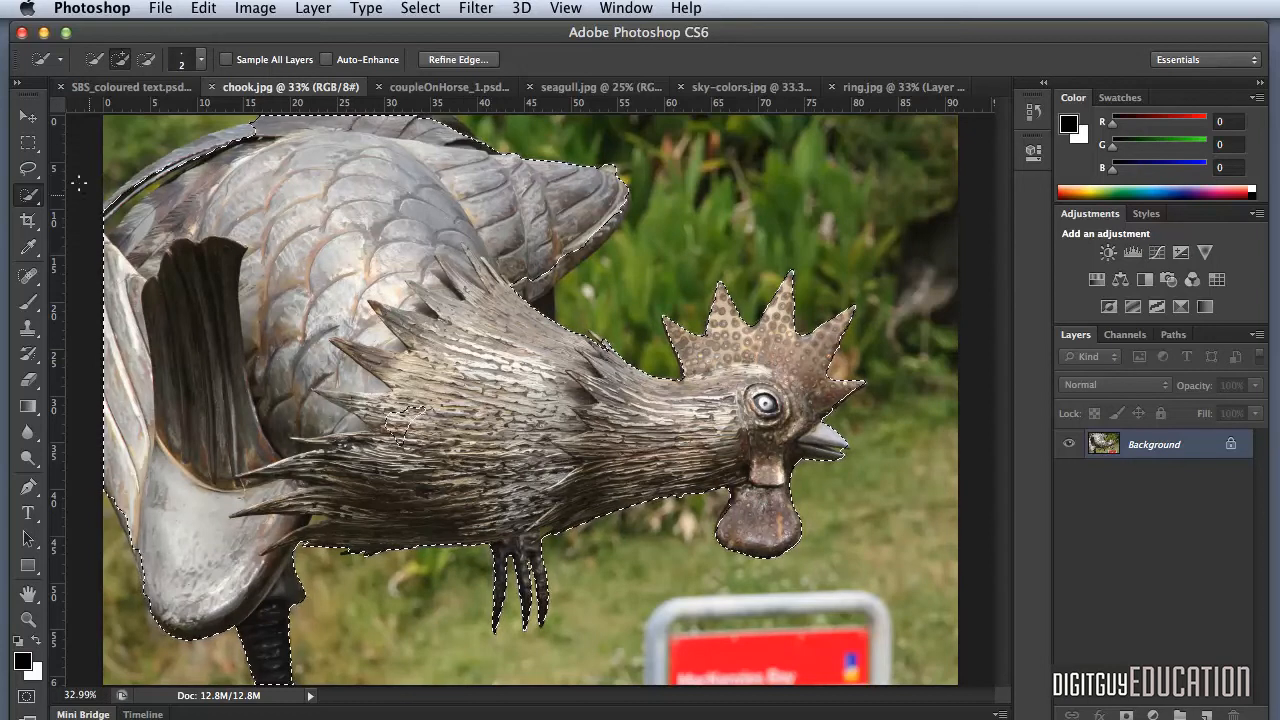
click(31, 162)
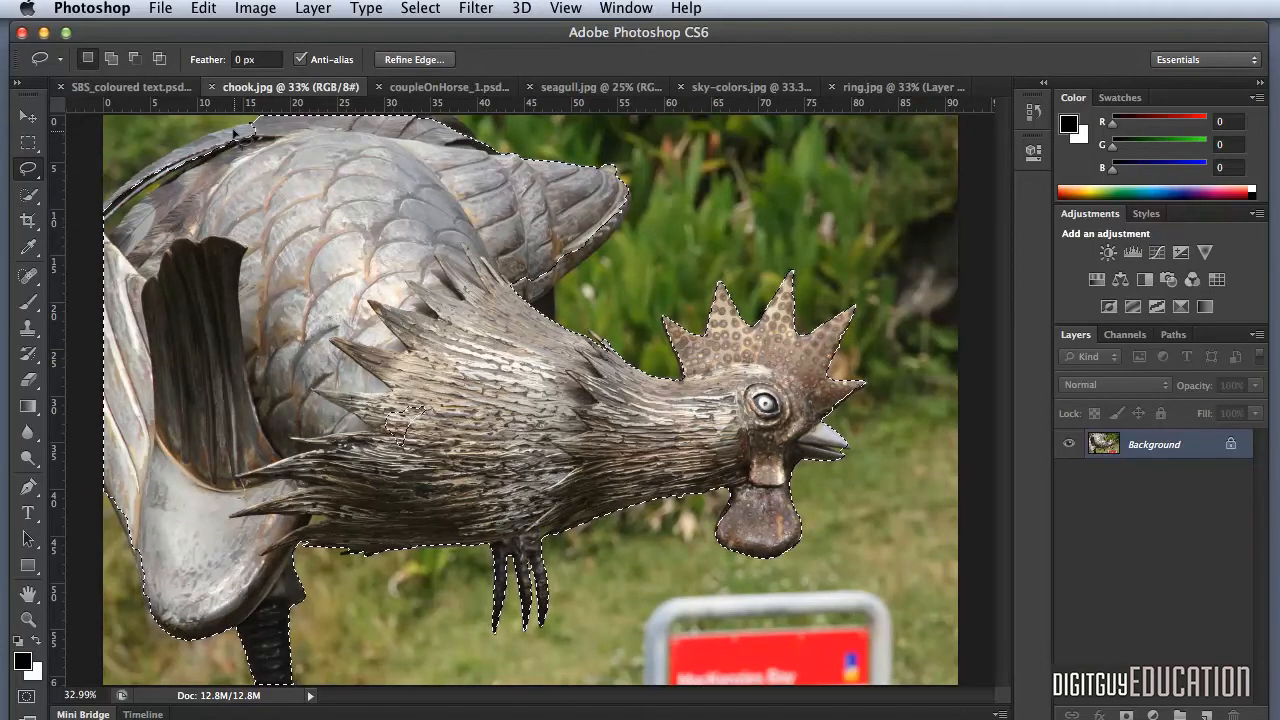
key(alt)
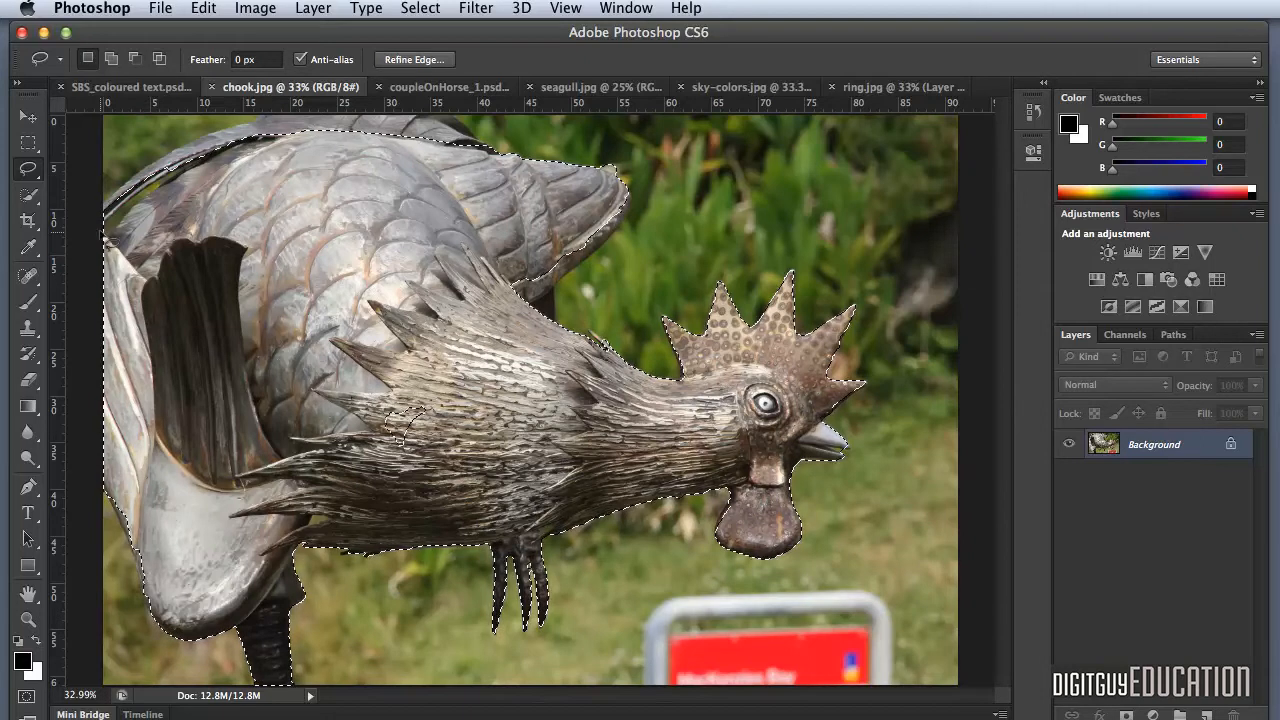
- Subtract the thin curved feather and the green gap beneath it at the rear of the back with the Lasso tool
key(super+plus)
key(super+plus)
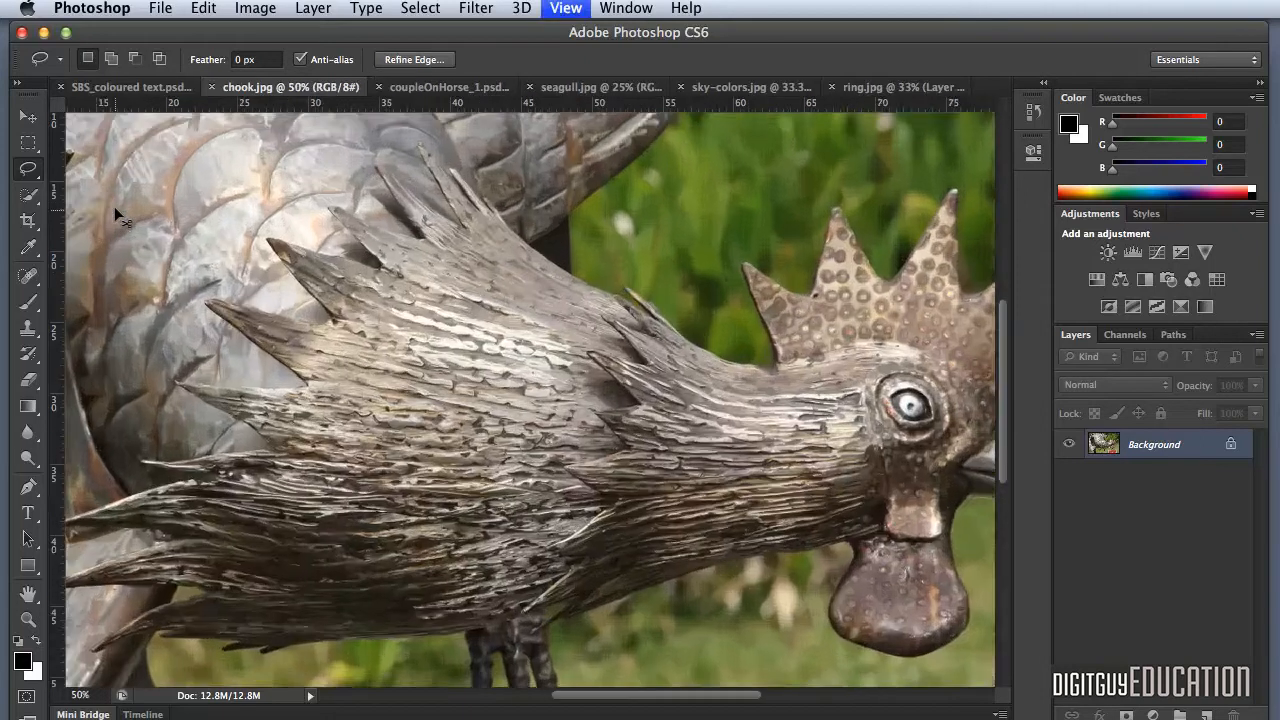
drag(105, 193, 556, 431)
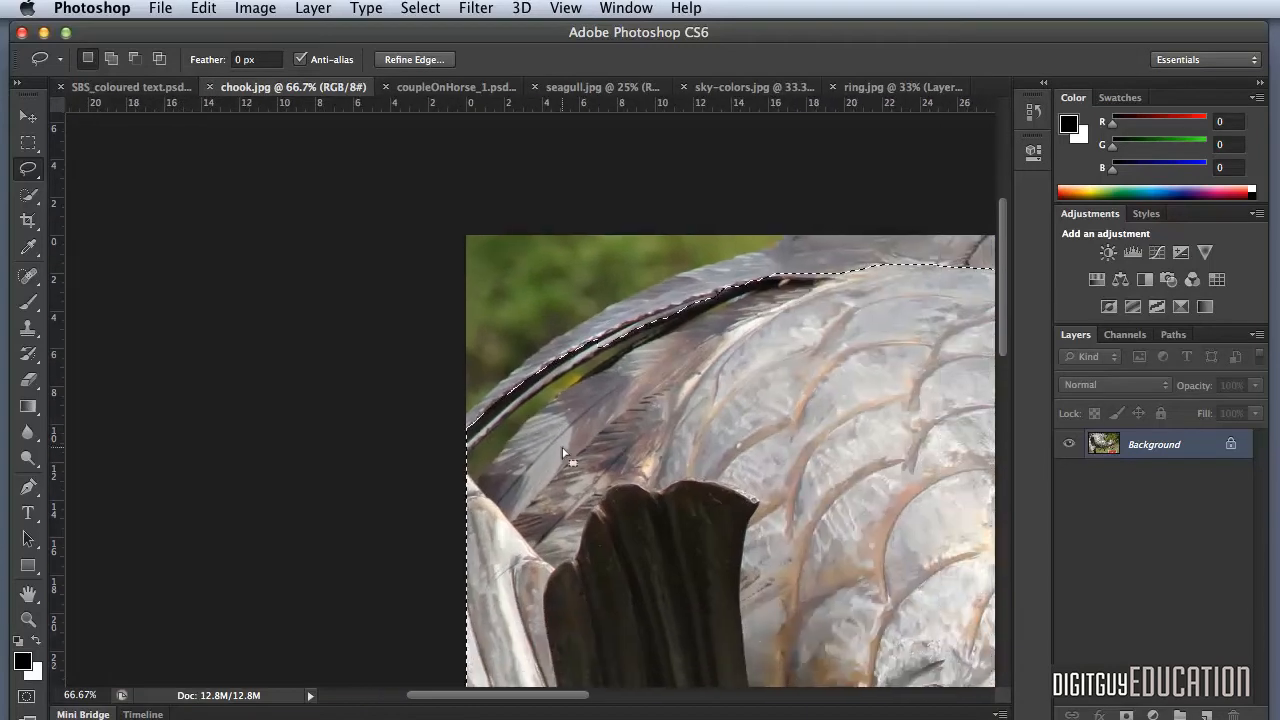
key(alt)
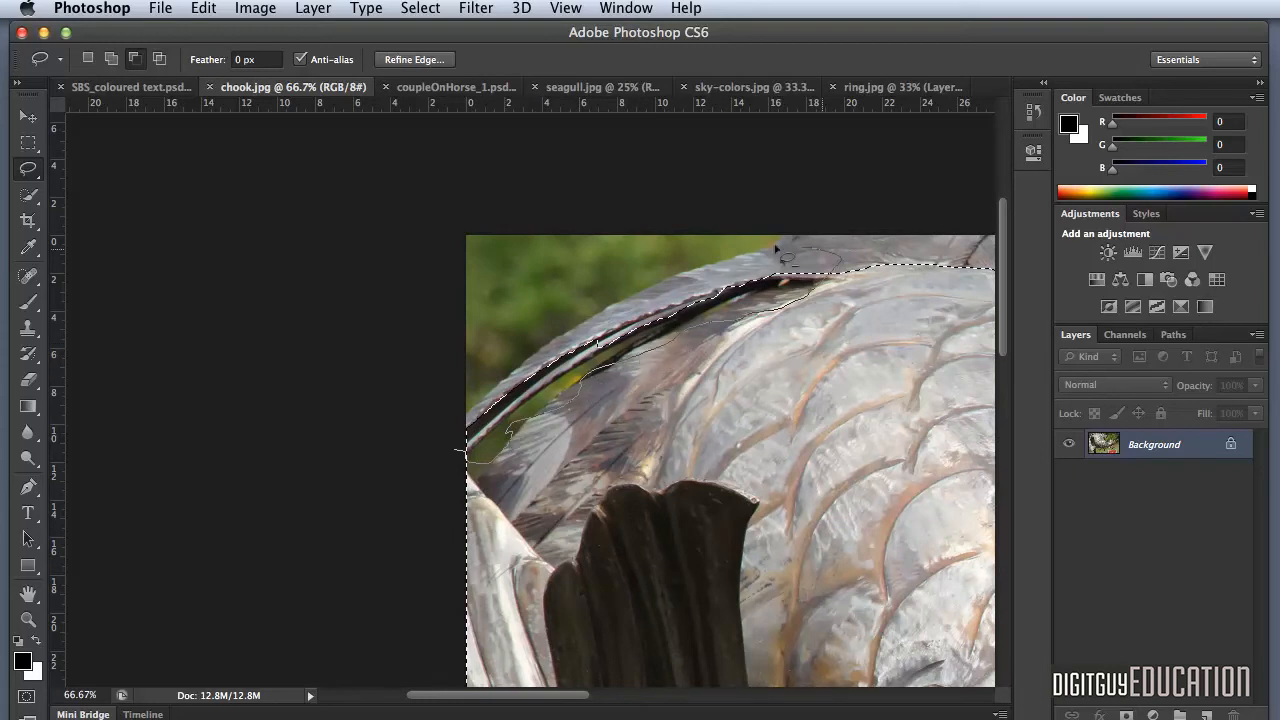
drag(531, 313, 468, 455)
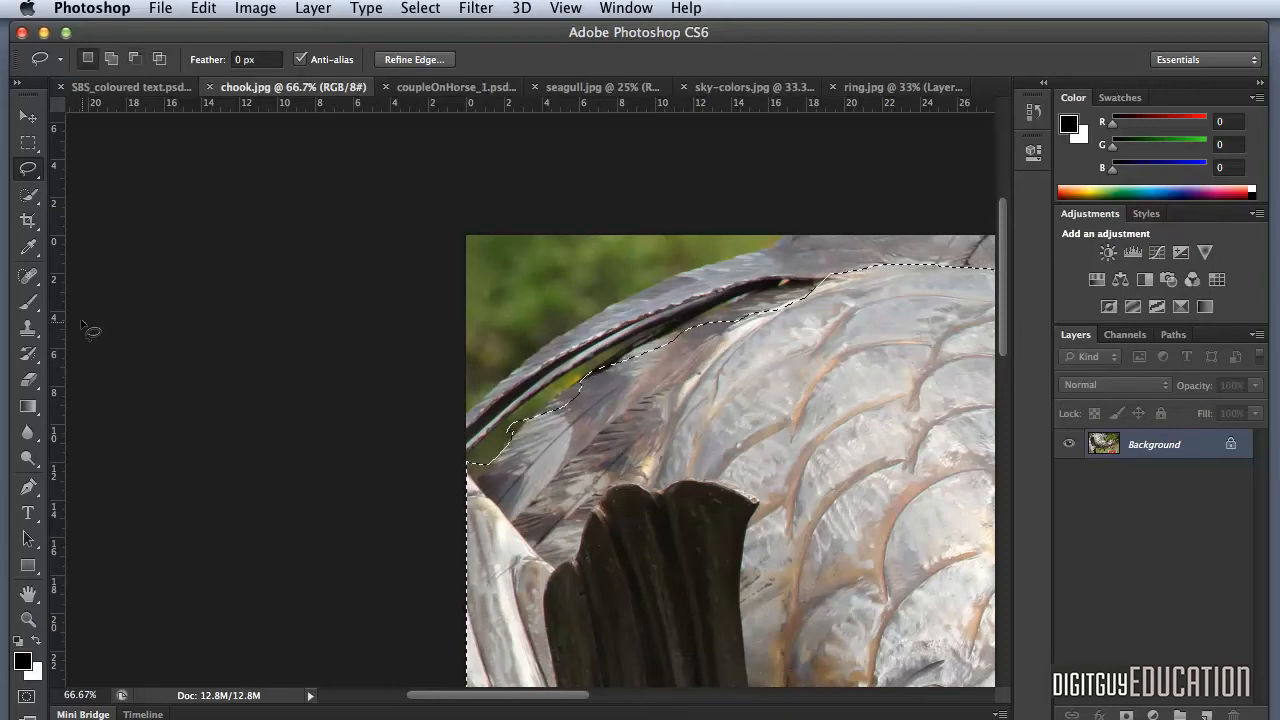
- In Quick Mask mode, paint white with a 30 px brush to restore the rear back's feather edge and the masked patch in the neck feathers
click(28, 302)
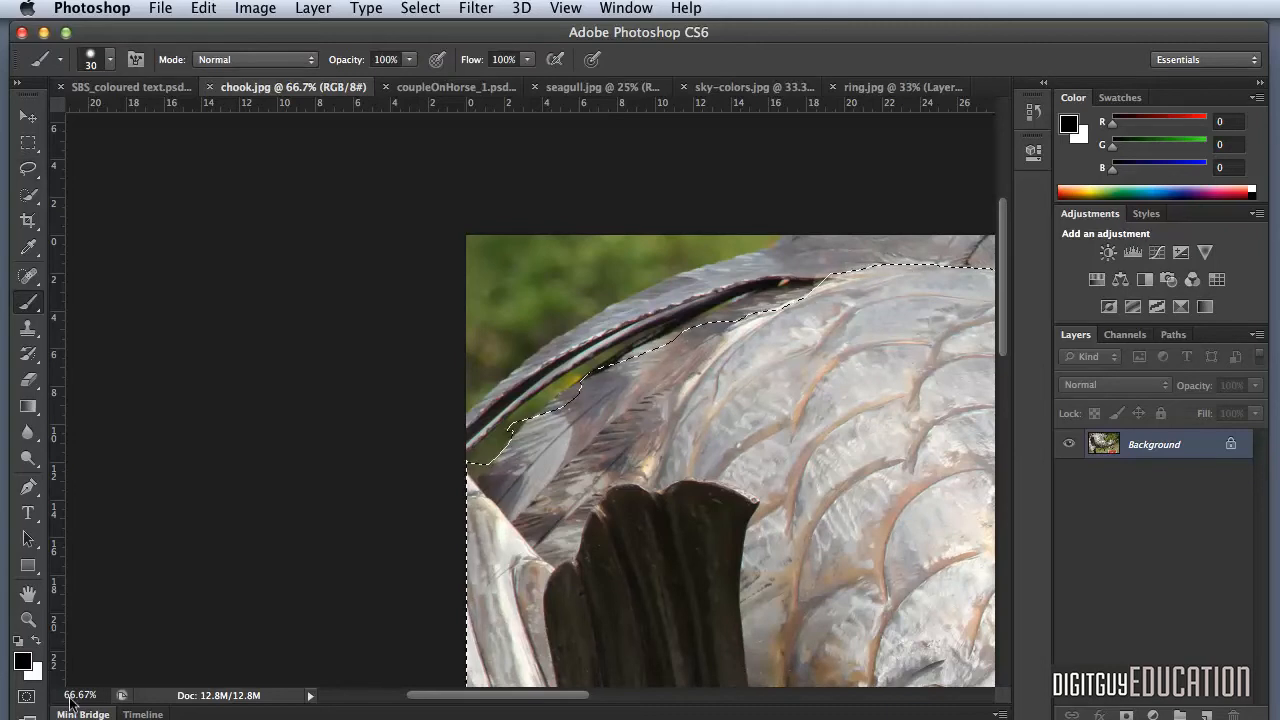
click(26, 697)
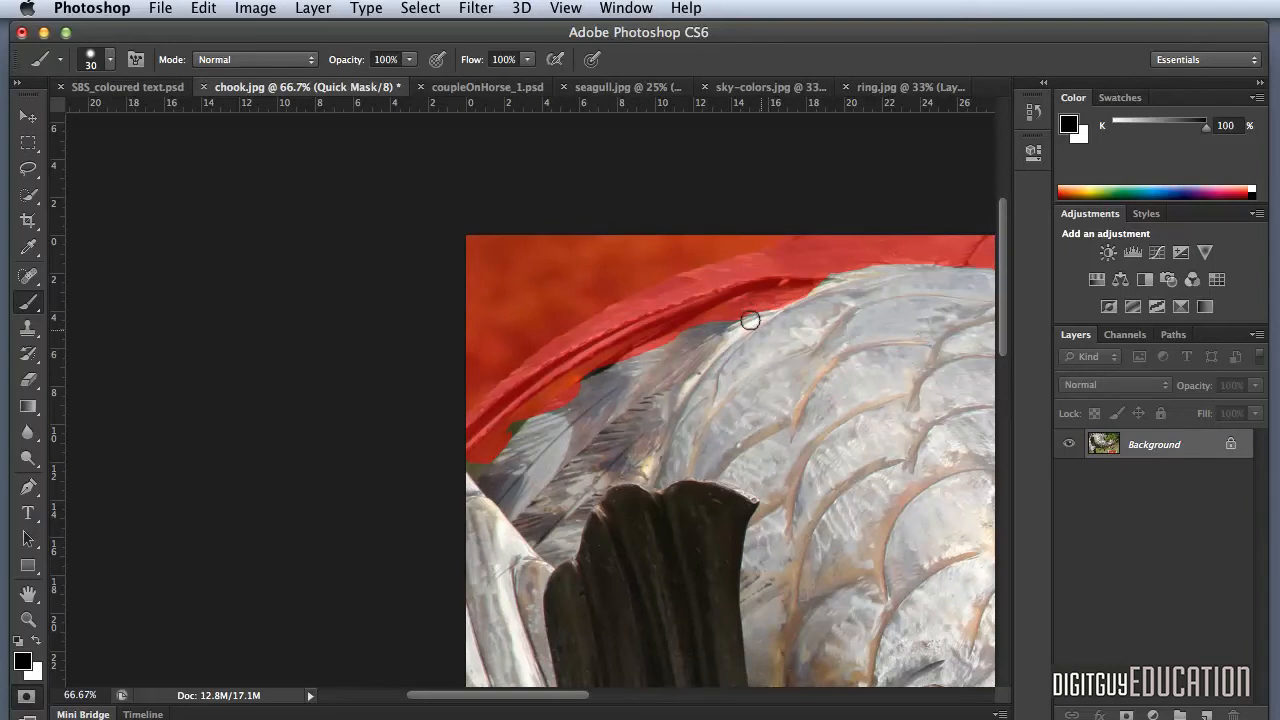
key(x)
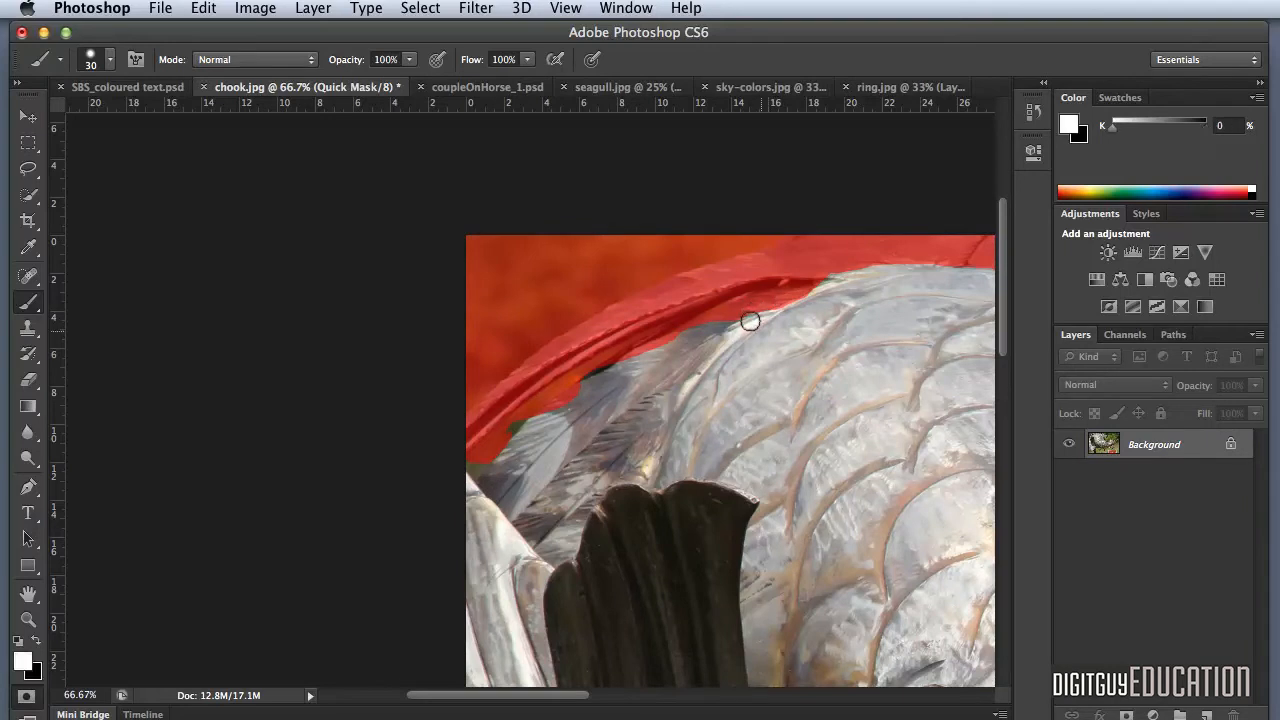
mouse_move(728, 320)
mouse_down()
mouse_move(794, 276)
mouse_move(662, 324)
mouse_move(522, 420)
mouse_up()
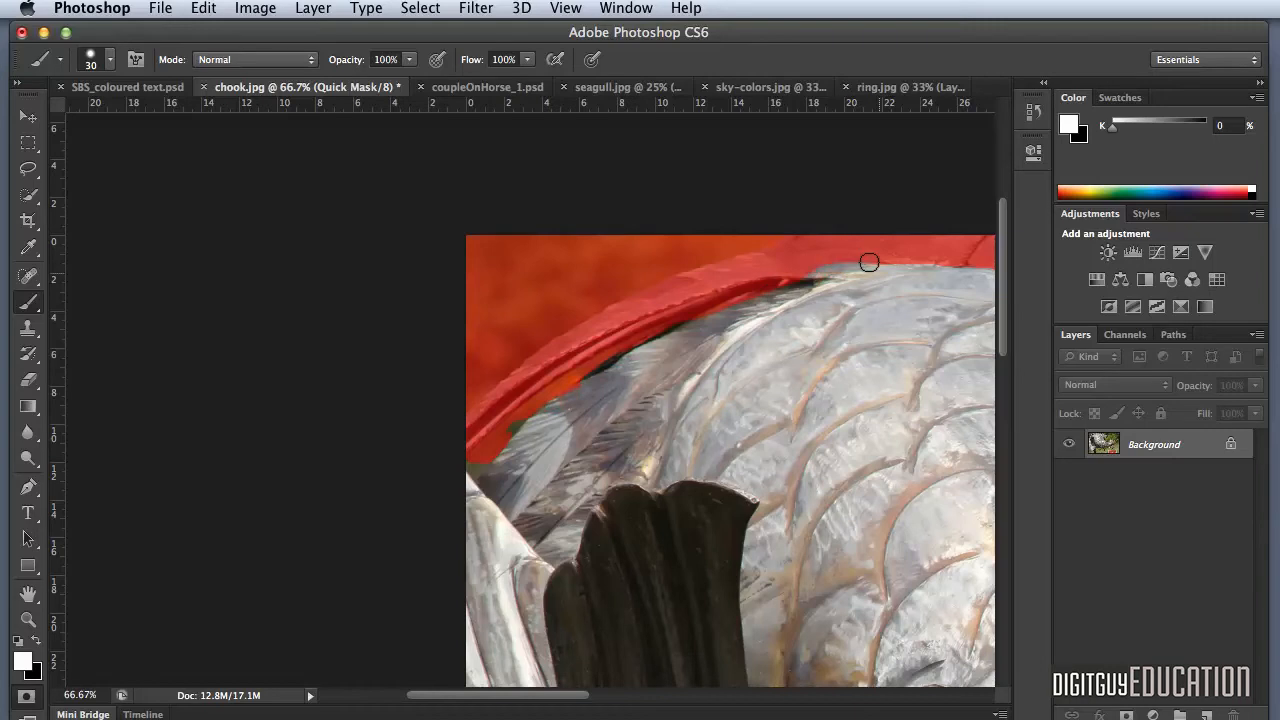
key(super+z)
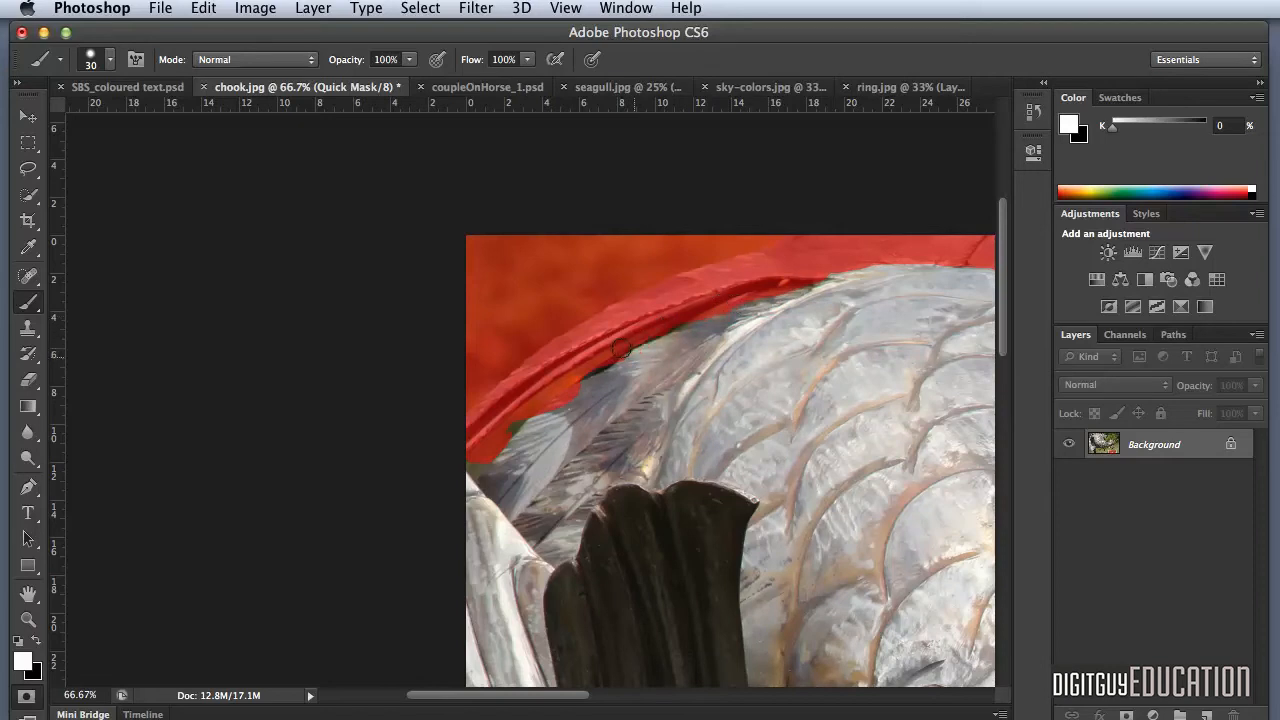
drag(604, 368, 506, 424)
key(super+minus)
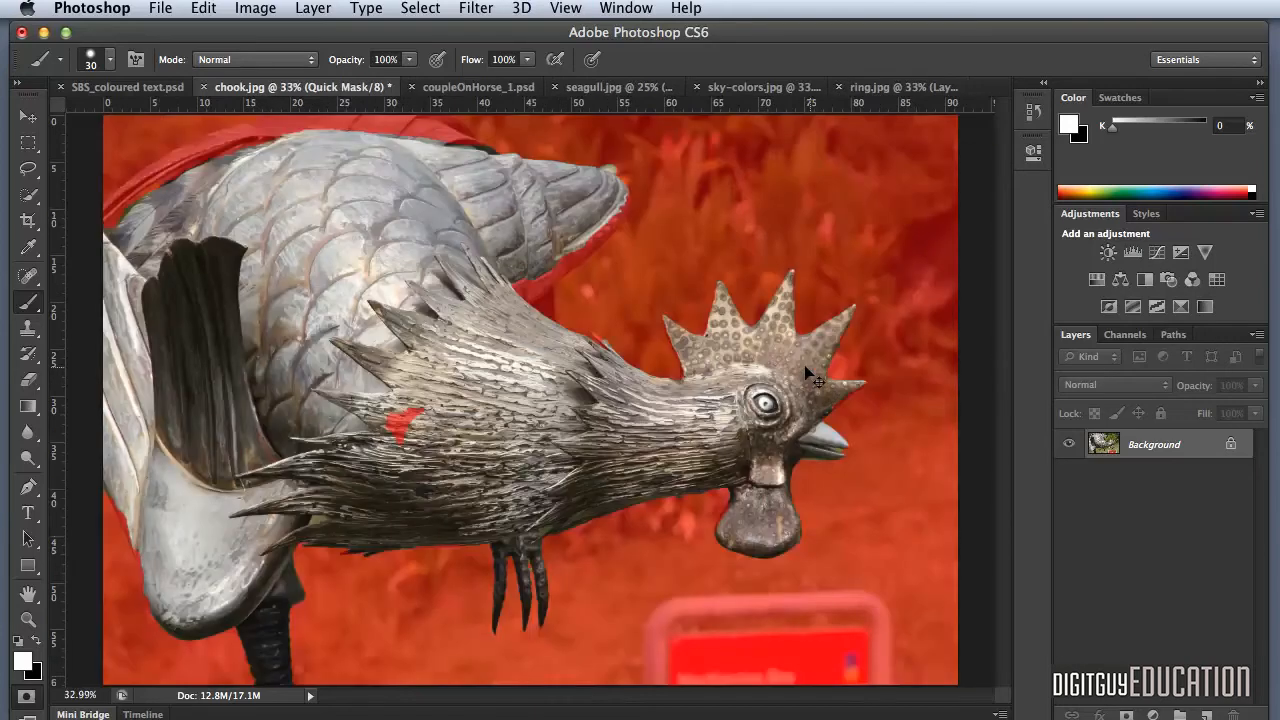
mouse_move(403, 415)
mouse_down()
mouse_move(399, 447)
mouse_move(390, 416)
mouse_up()
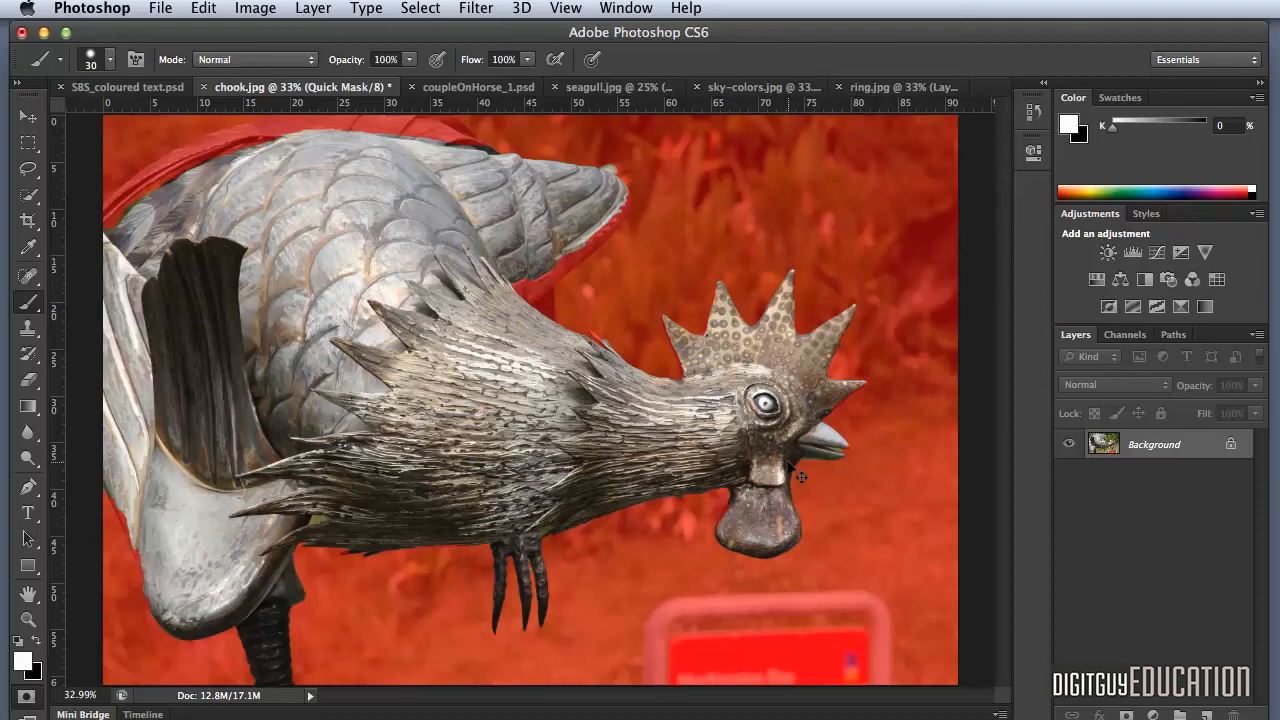
- Mask the green gap between the beak halves with a 5 px black brush and restore the upper beak's tip with white
key(super+equal)
key(super+equal)
key(super+equal)
key(super+equal)
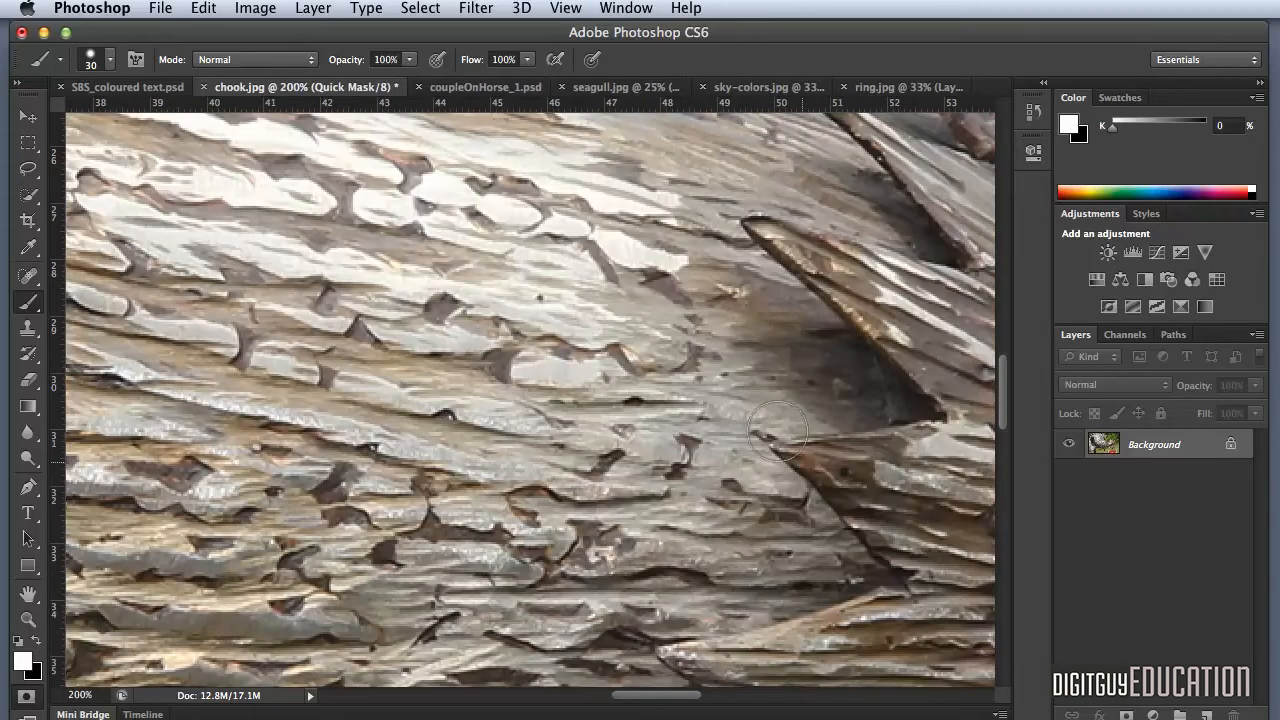
drag(758, 432, 277, 423)
drag(620, 455, 290, 398)
drag(772, 458, 395, 400)
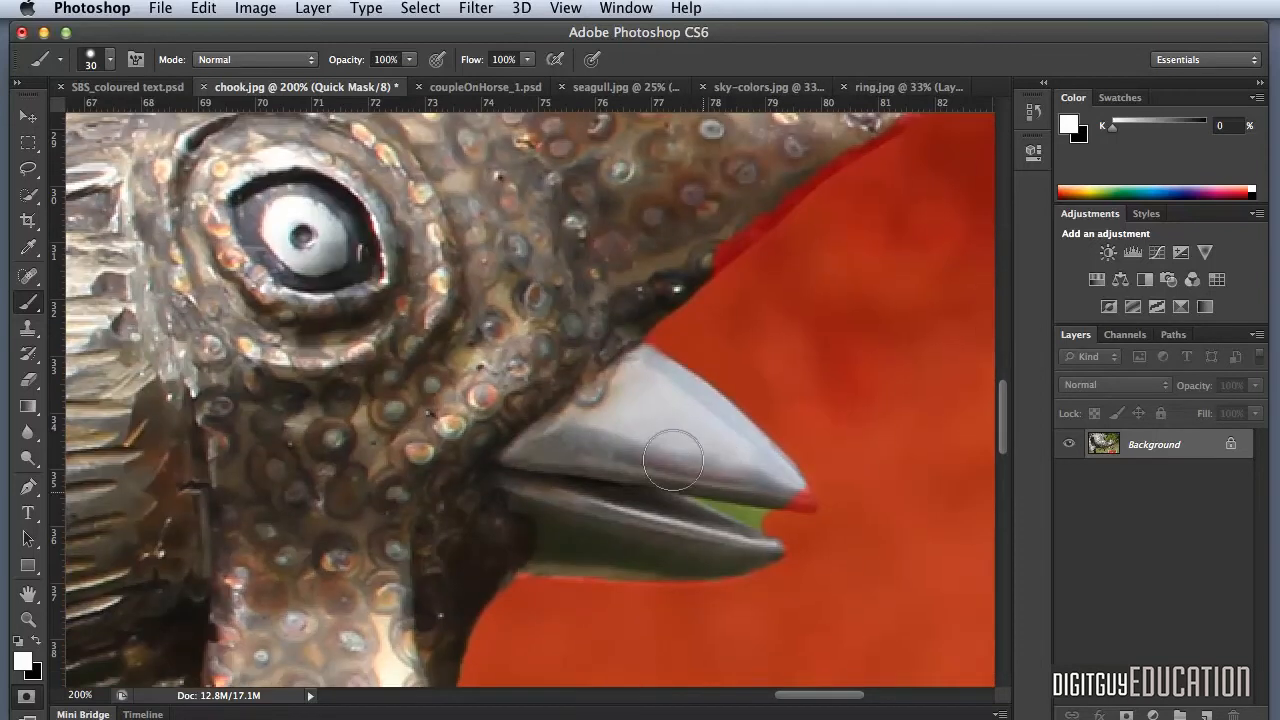
drag(715, 479, 681, 468)
key(x)
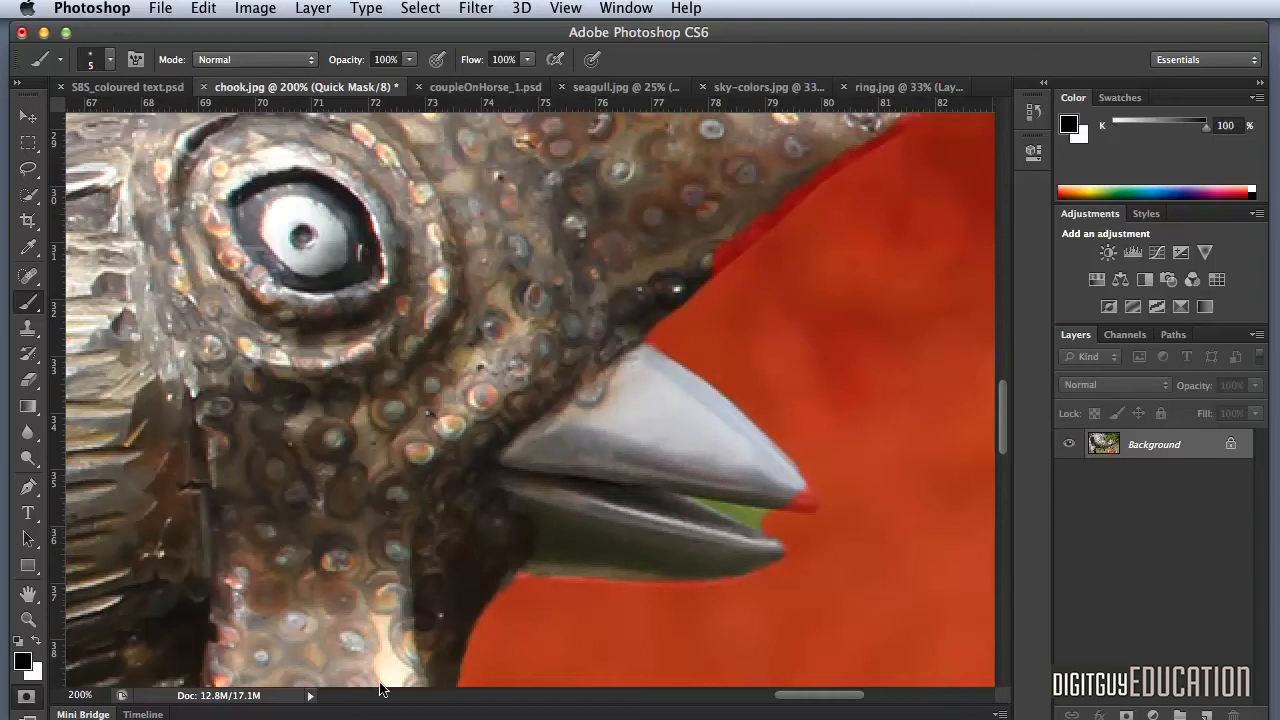
drag(756, 512, 718, 503)
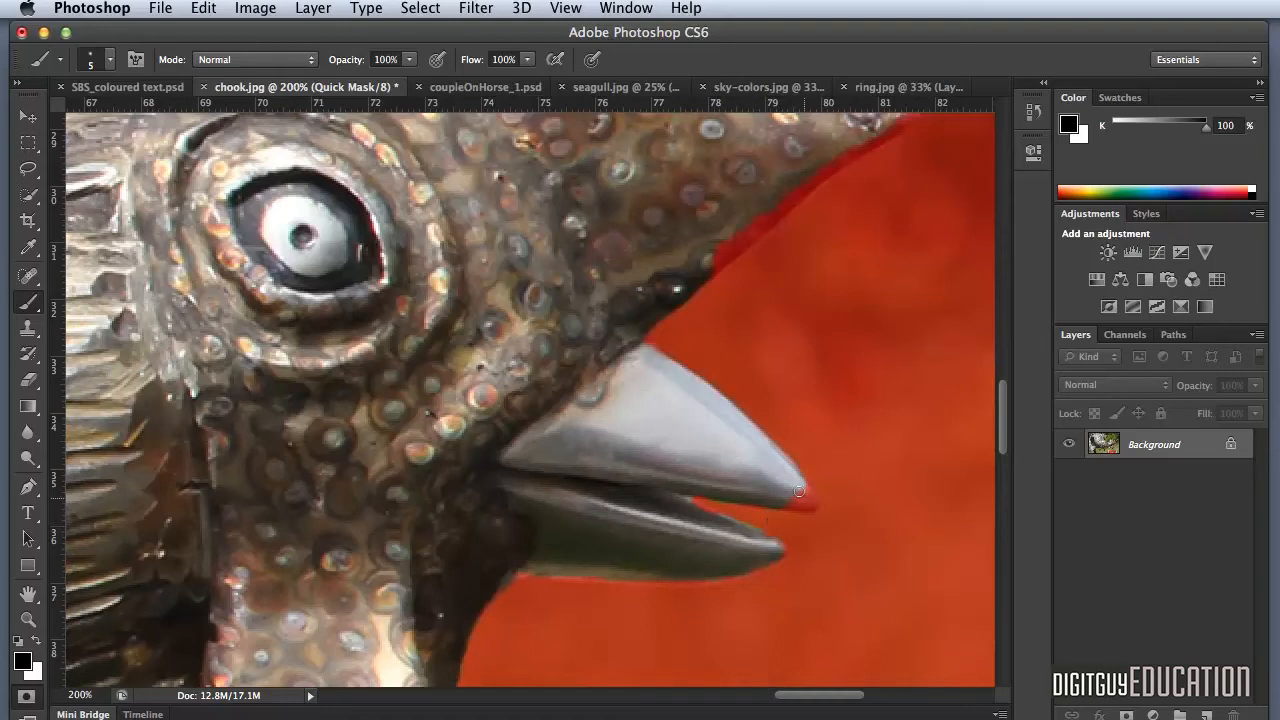
key(x)
mouse_move(794, 485)
mouse_down()
mouse_move(803, 496)
mouse_move(779, 496)
mouse_move(794, 486)
mouse_up()
- Exit Quick Mask mode to turn the painted mask back into a selection of the whole rooster
key(super+minus)
key(super+minus)
key(super+minus)
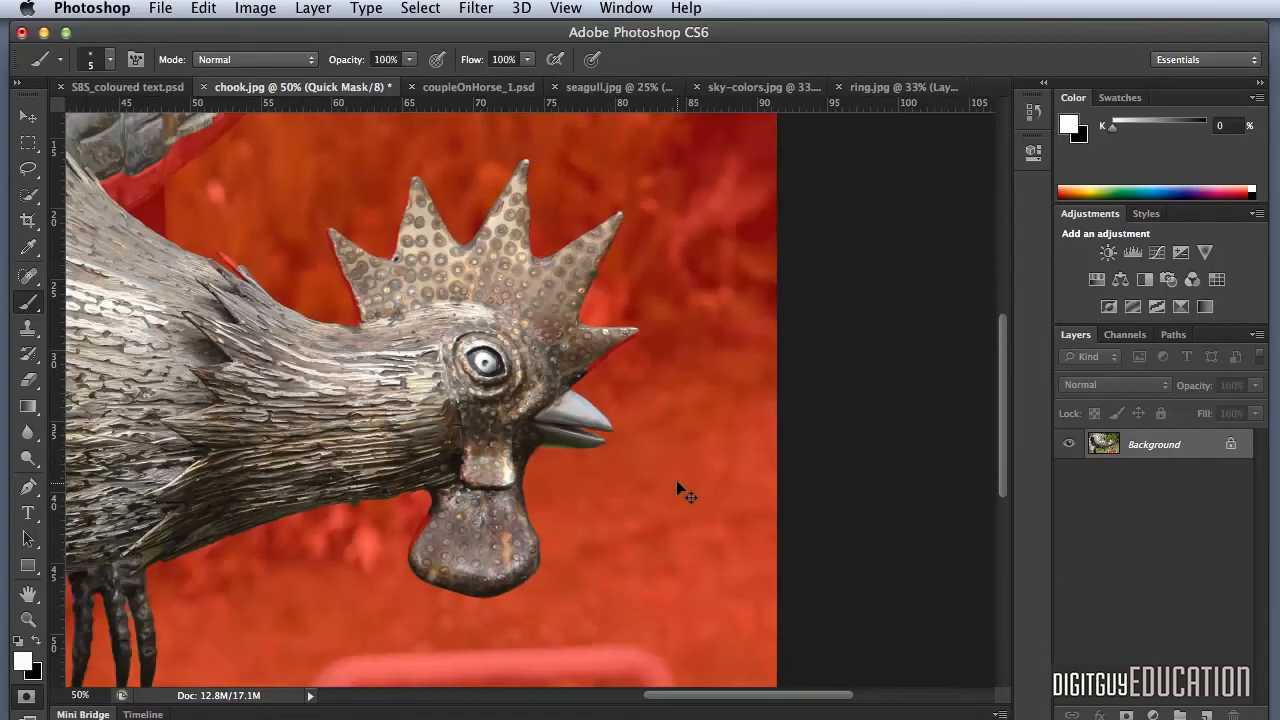
key(super+minus)
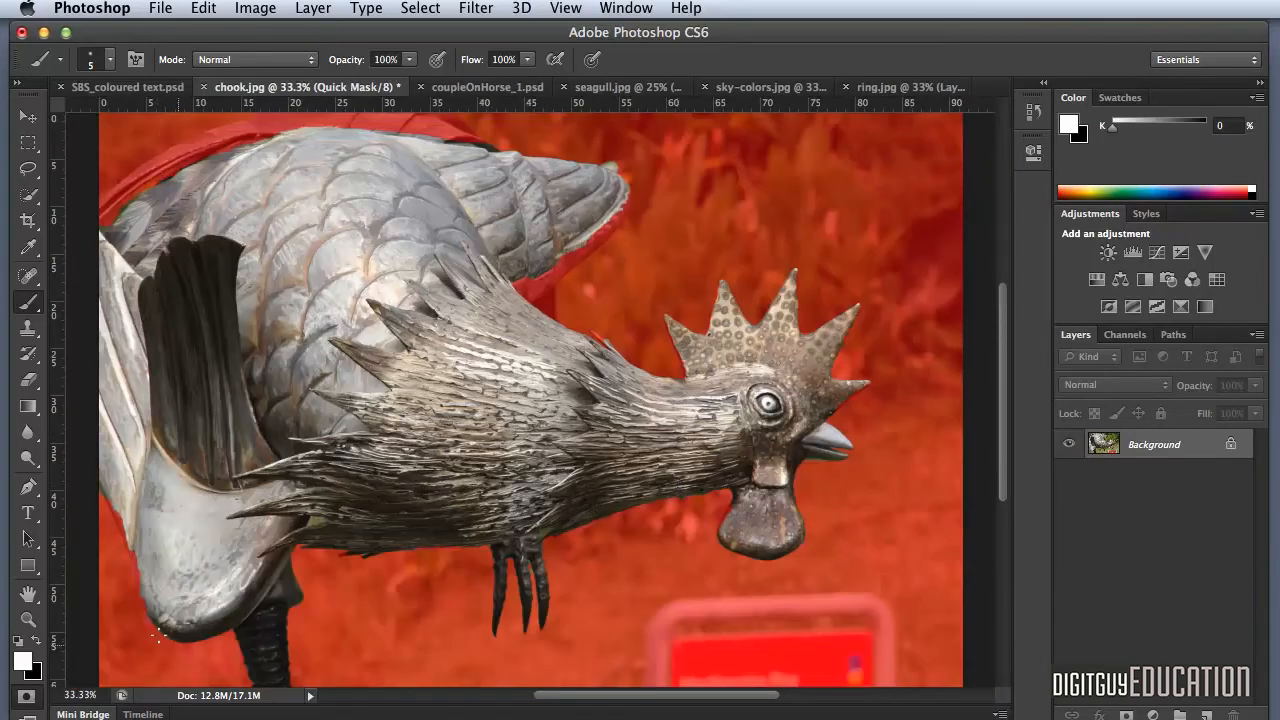
click(27, 695)
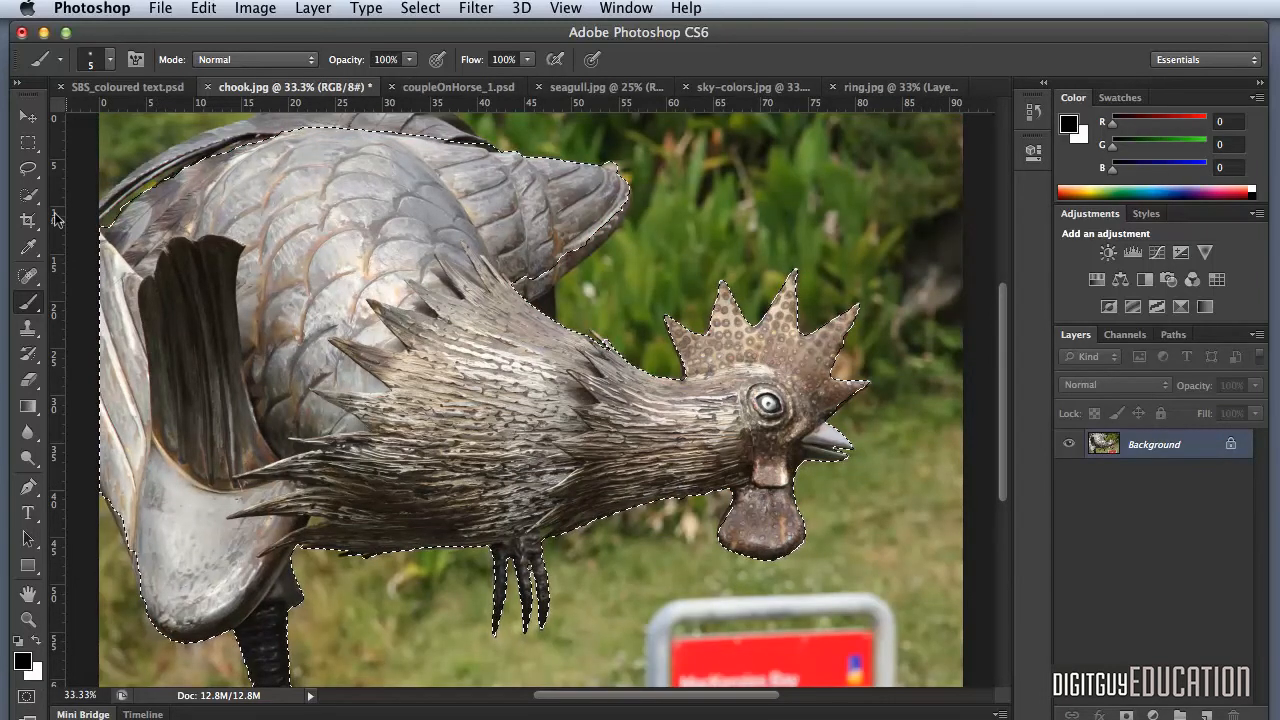
- Refine the rooster selection's edge with Smooth 23 and a slight inward edge shift, output as a selection
click(29, 196)
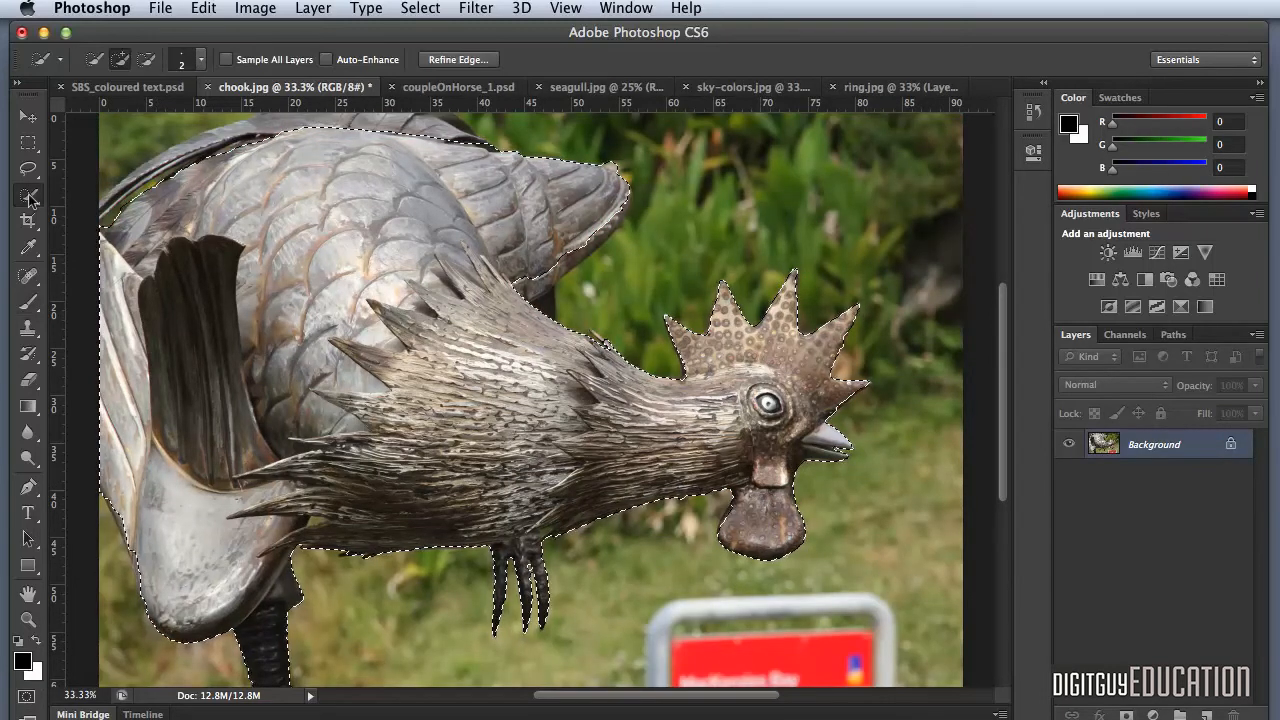
click(458, 60)
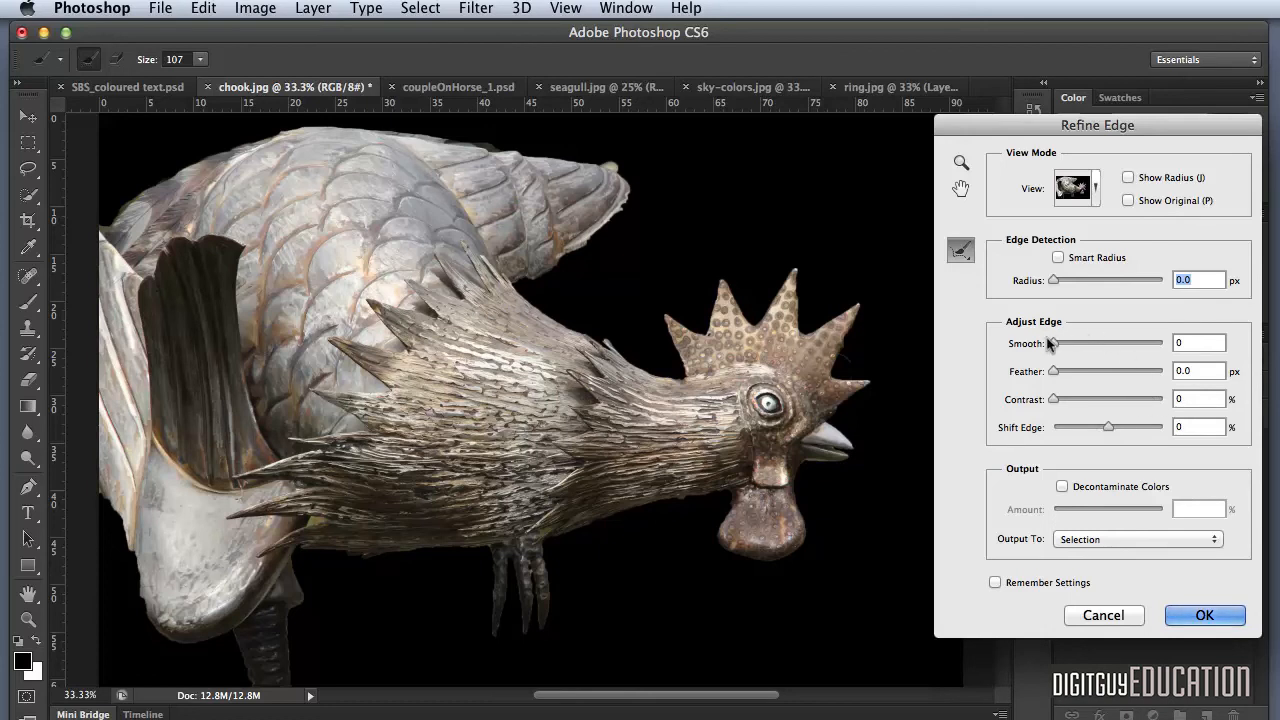
drag(1053, 343, 1076, 343)
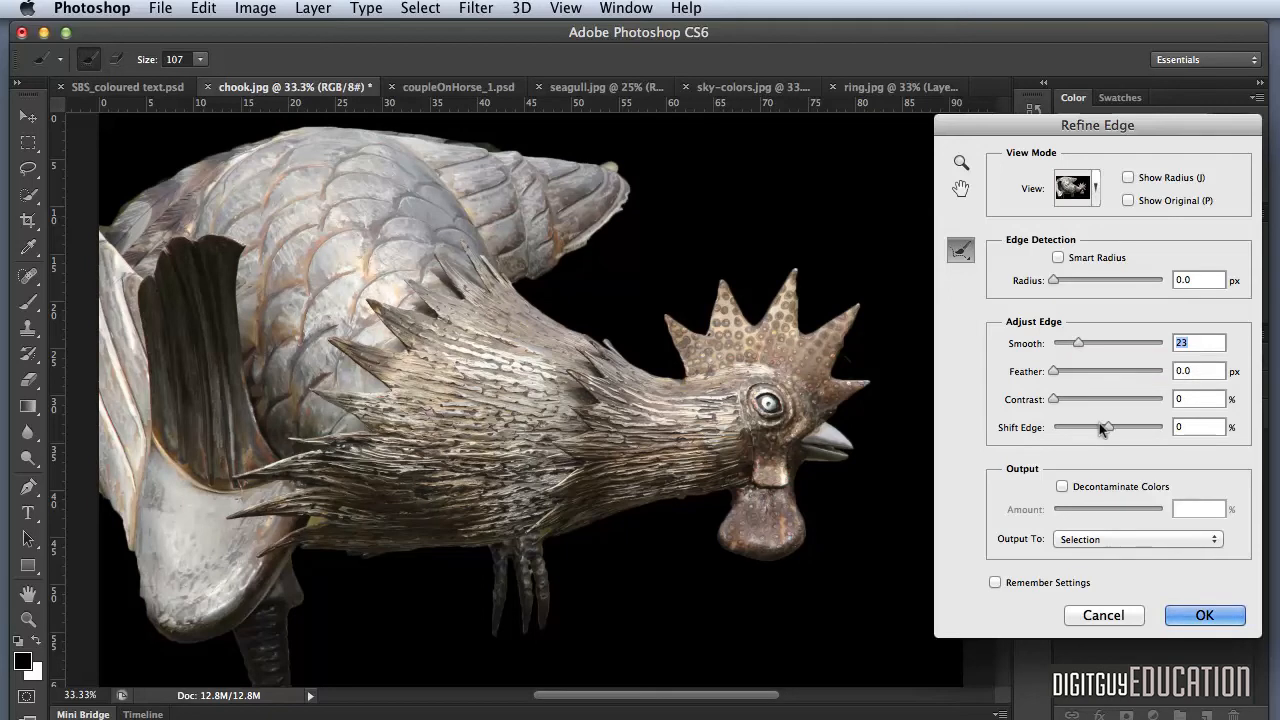
drag(1104, 427, 1094, 427)
click(1198, 616)
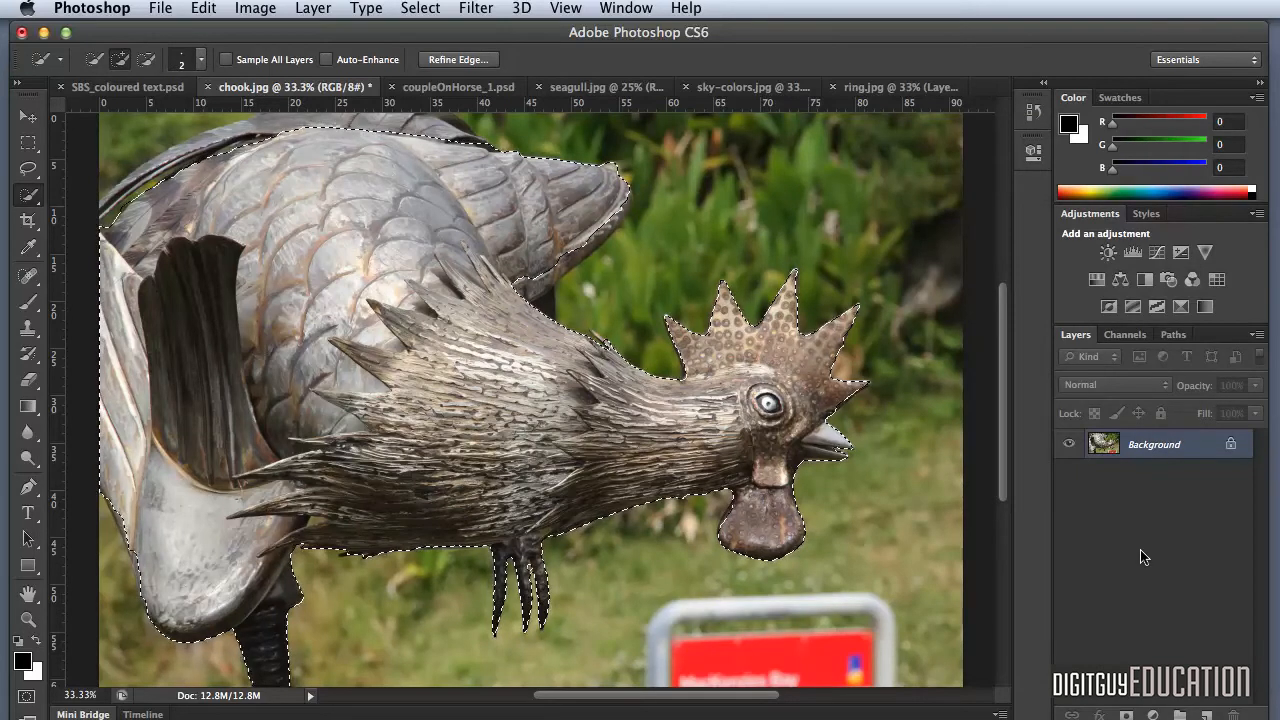
- Copy the selected rooster and paste it into the SBS_coloured text.psd poster document
key(super+c)
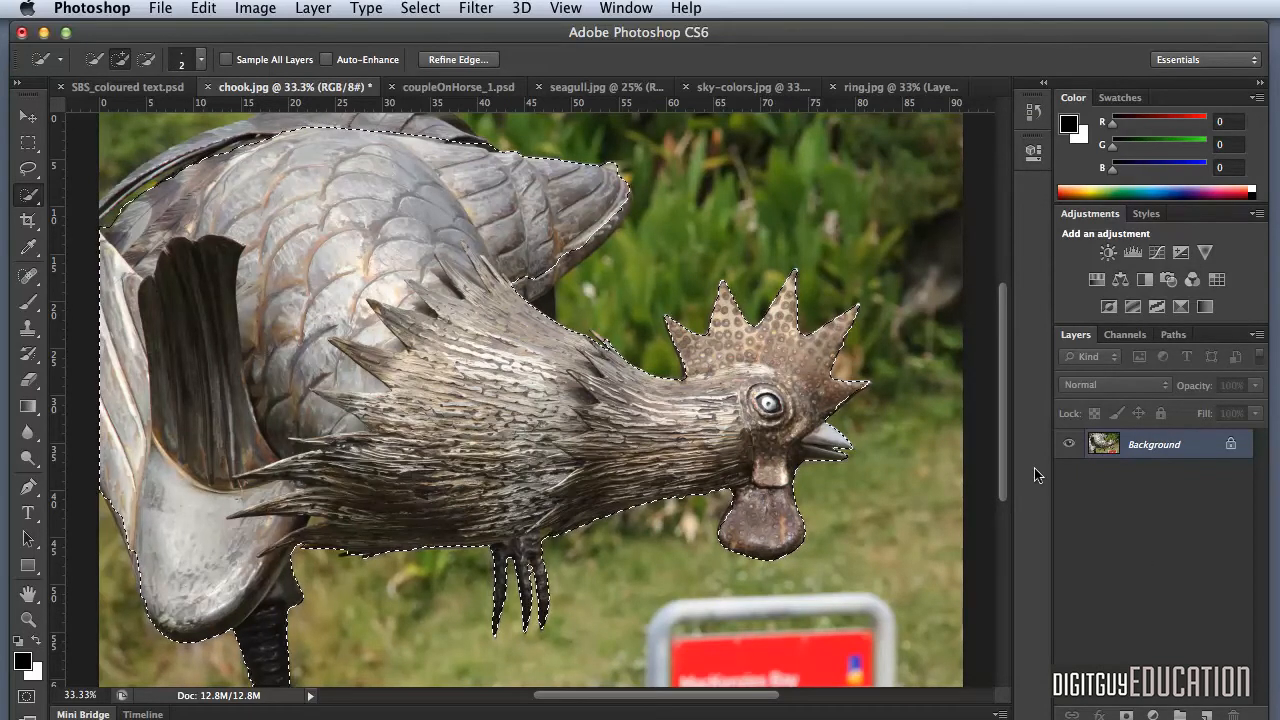
click(150, 88)
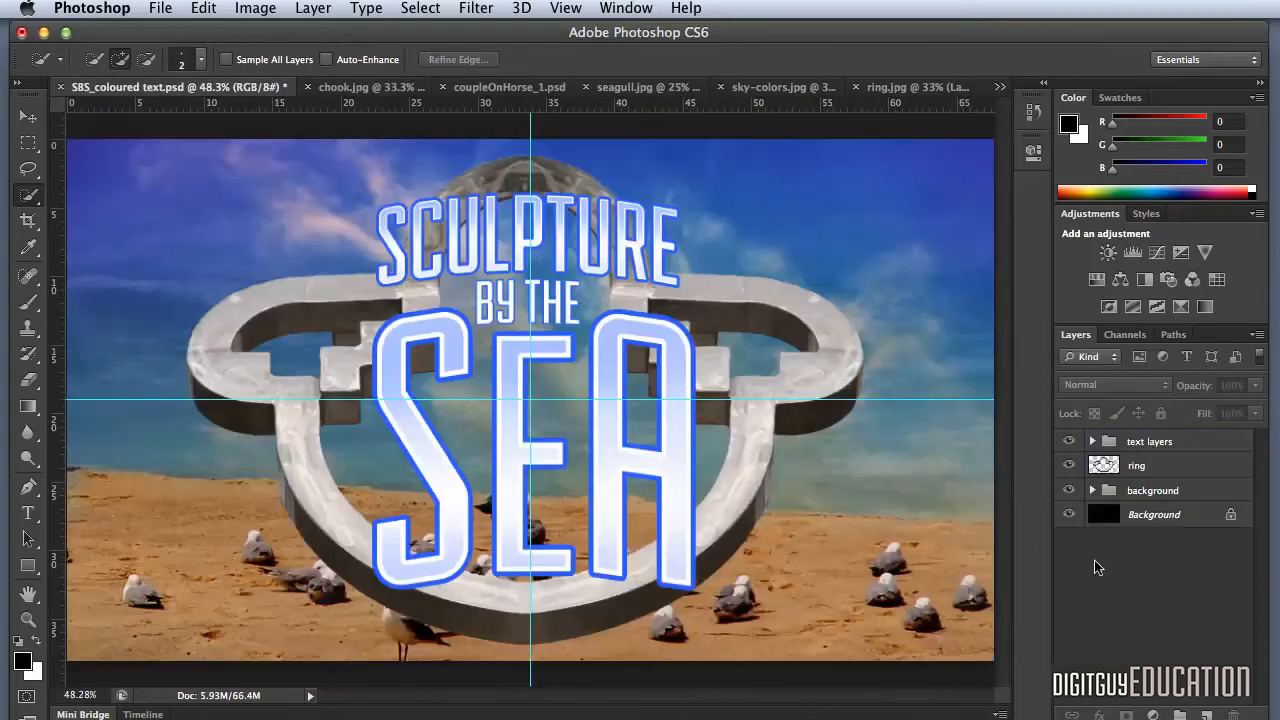
key(super+v)
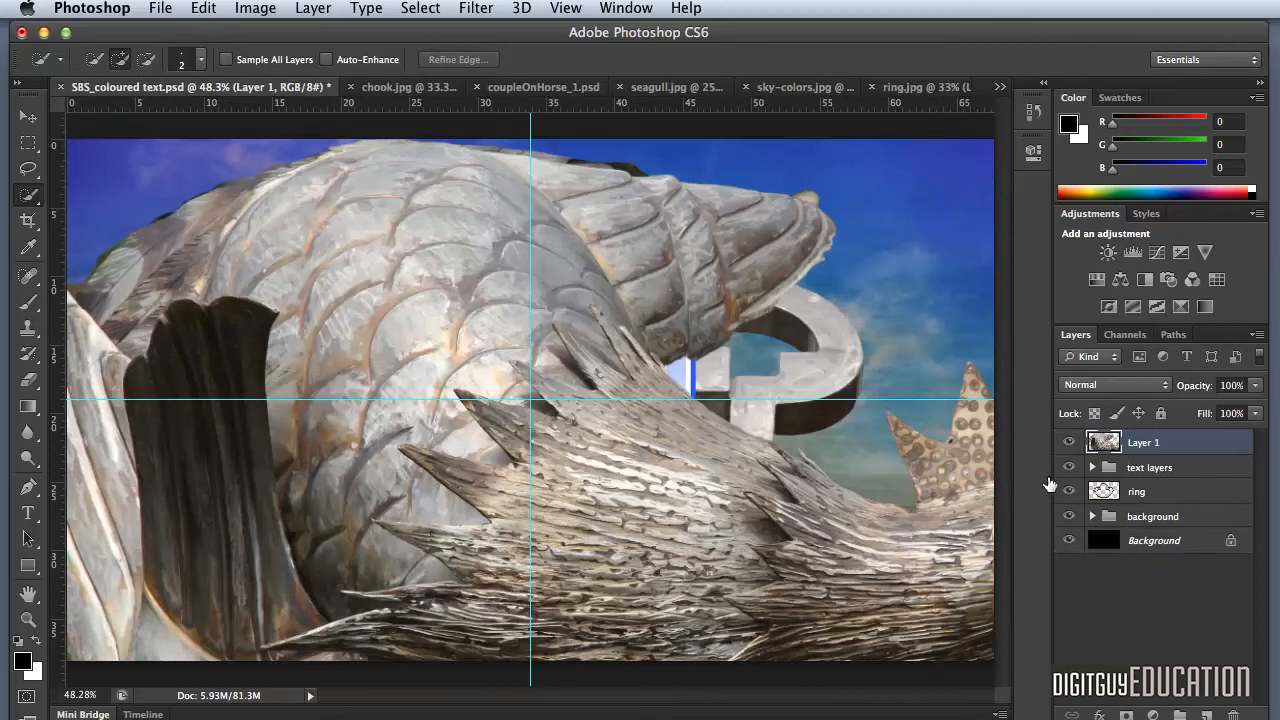
- Free-transform the pasted rooster to about 22% size, rotate it about -84° to stand upright, and move it over the ring's left arm
key(super+minus)
key(super+minus)
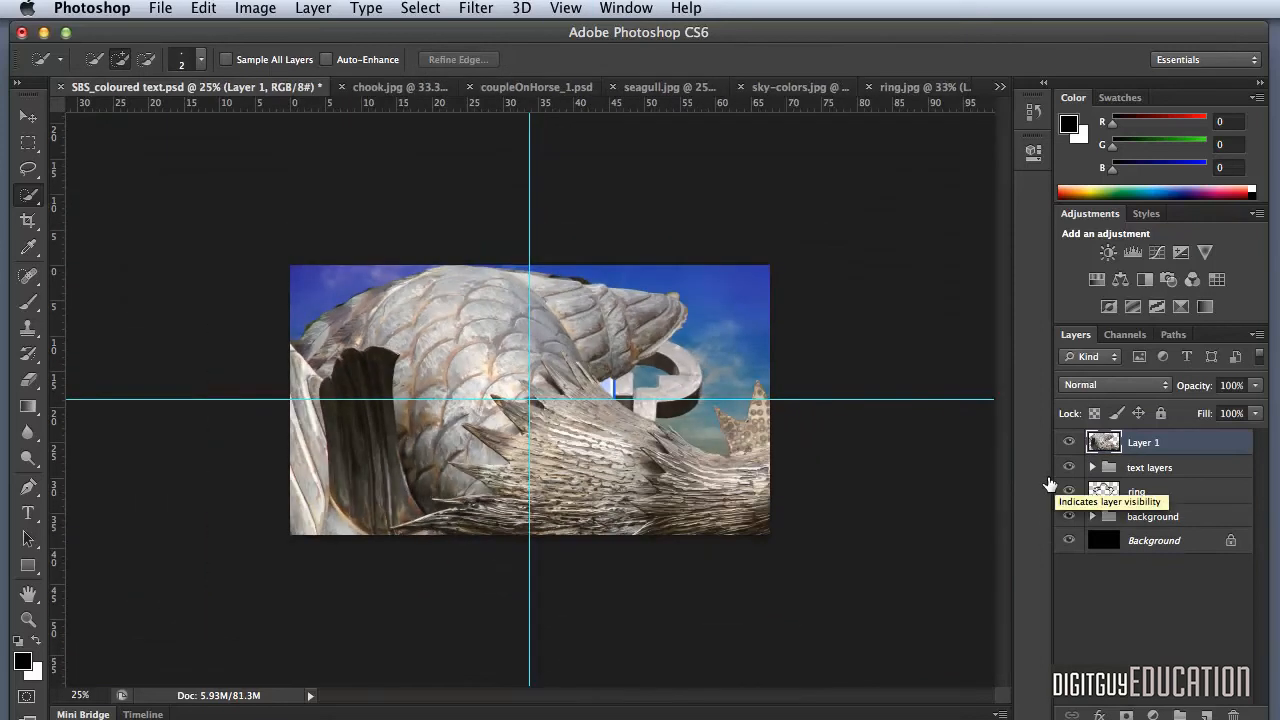
key(super+t)
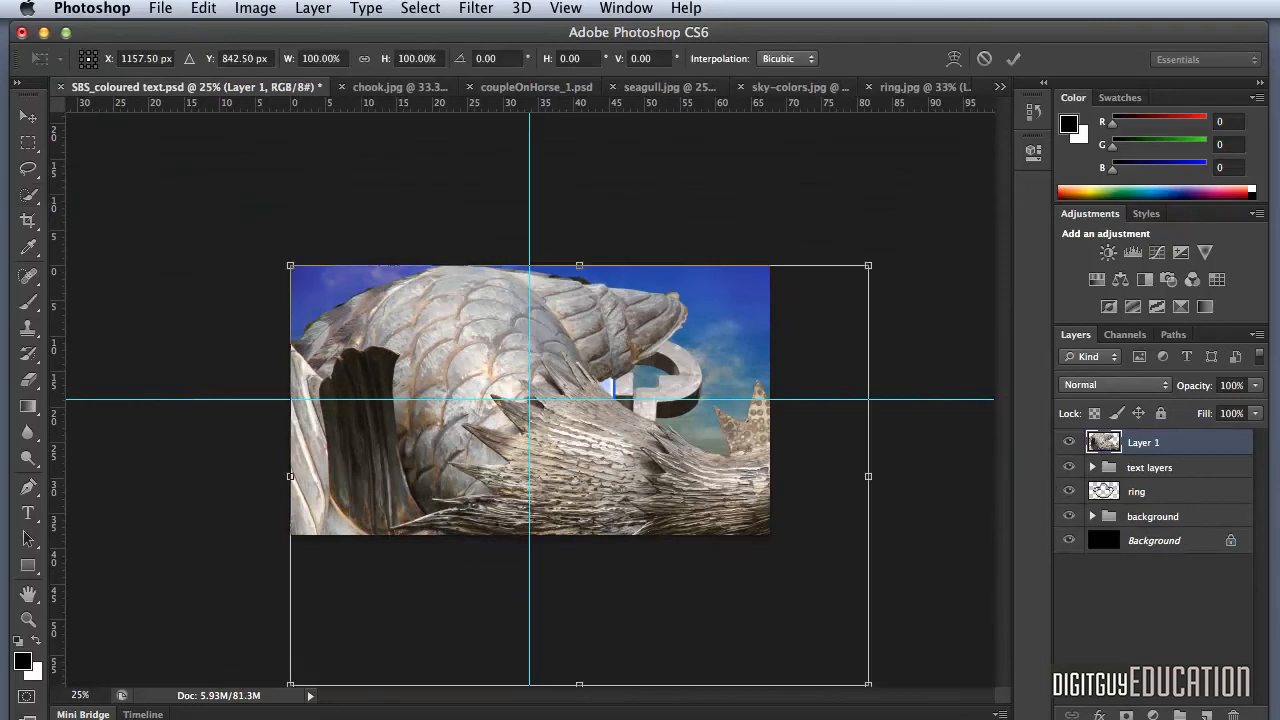
drag(857, 677, 290, 188)
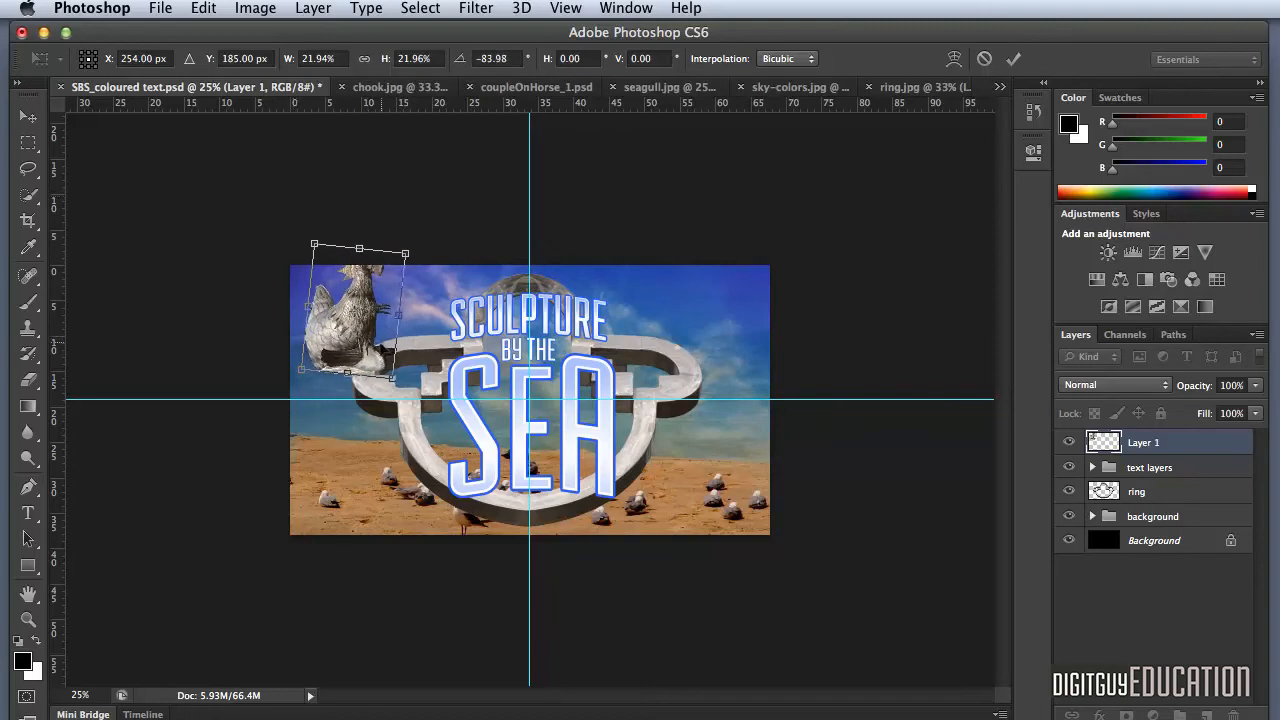
drag(362, 332, 408, 360)
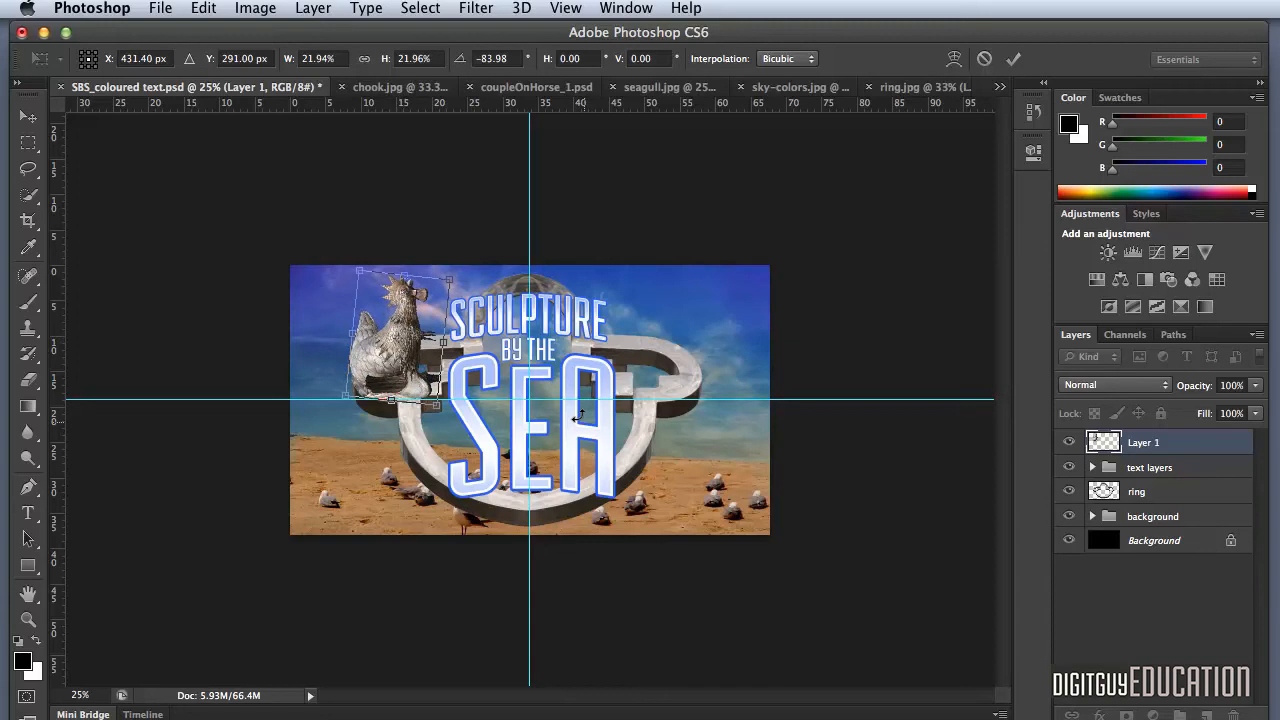
- Shrink the rooster to about 16.5%, seat it on the outer curve of the ring's left arm, and apply the transform
key(super+equal)
key(super+equal)
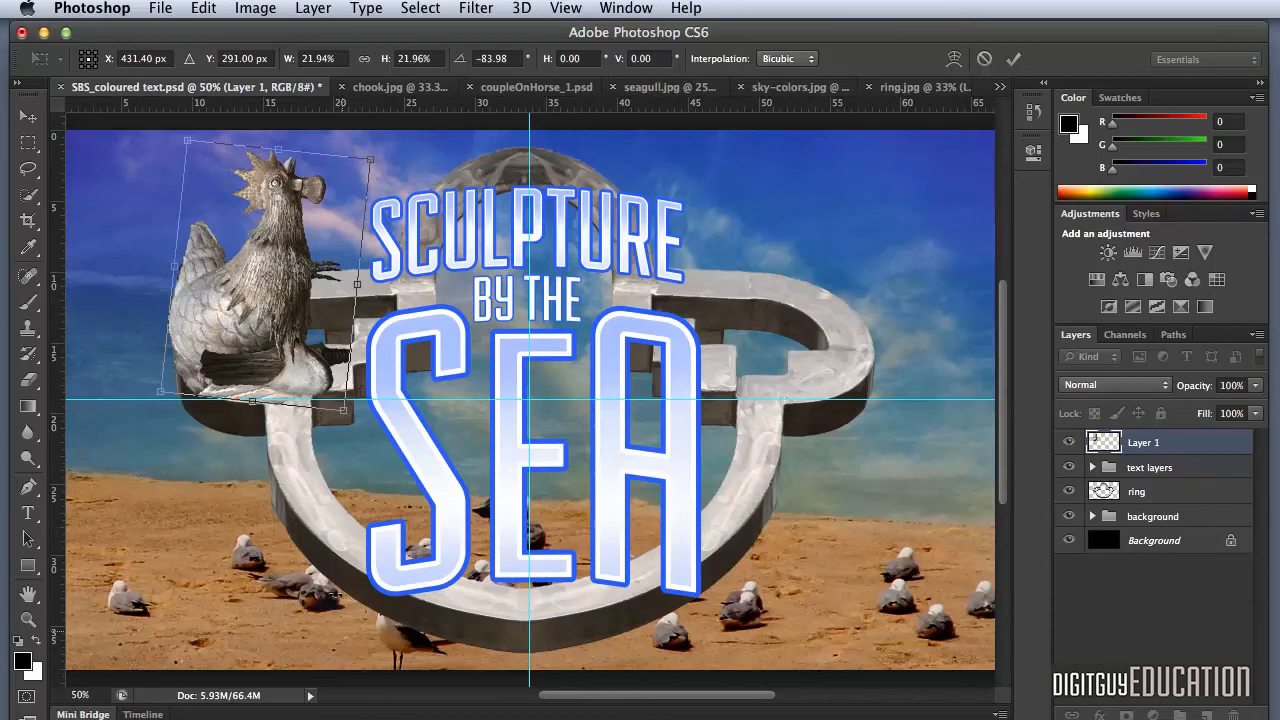
drag(336, 404, 306, 344)
drag(247, 253, 265, 284)
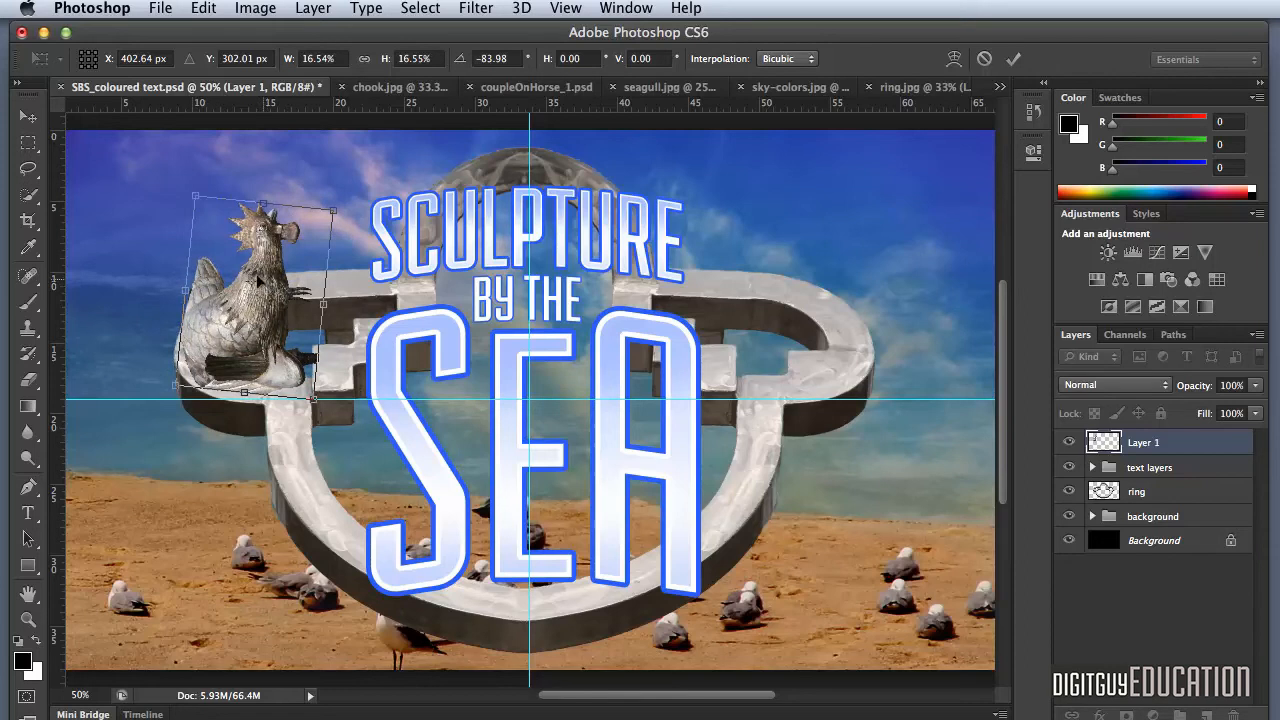
key(Return)
- Duplicate the rooster layer by moving a copy across to the ring's right arm with the Move tool
key(w)
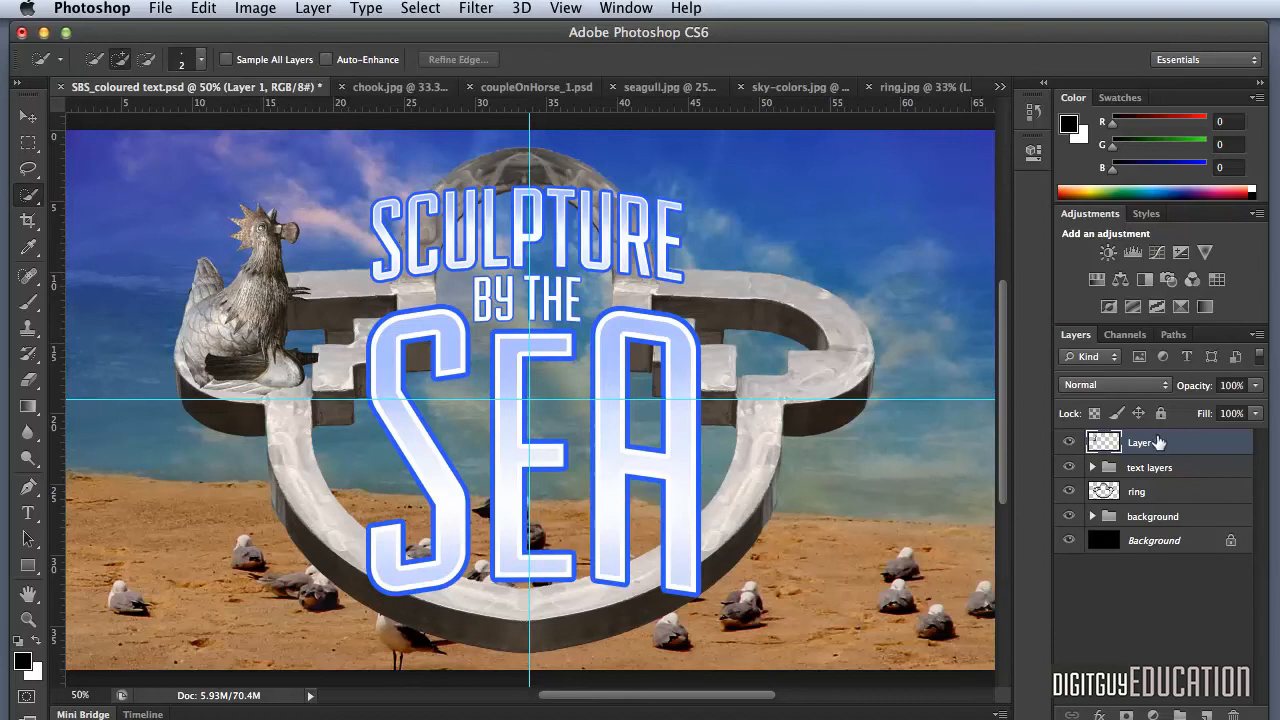
click(28, 116)
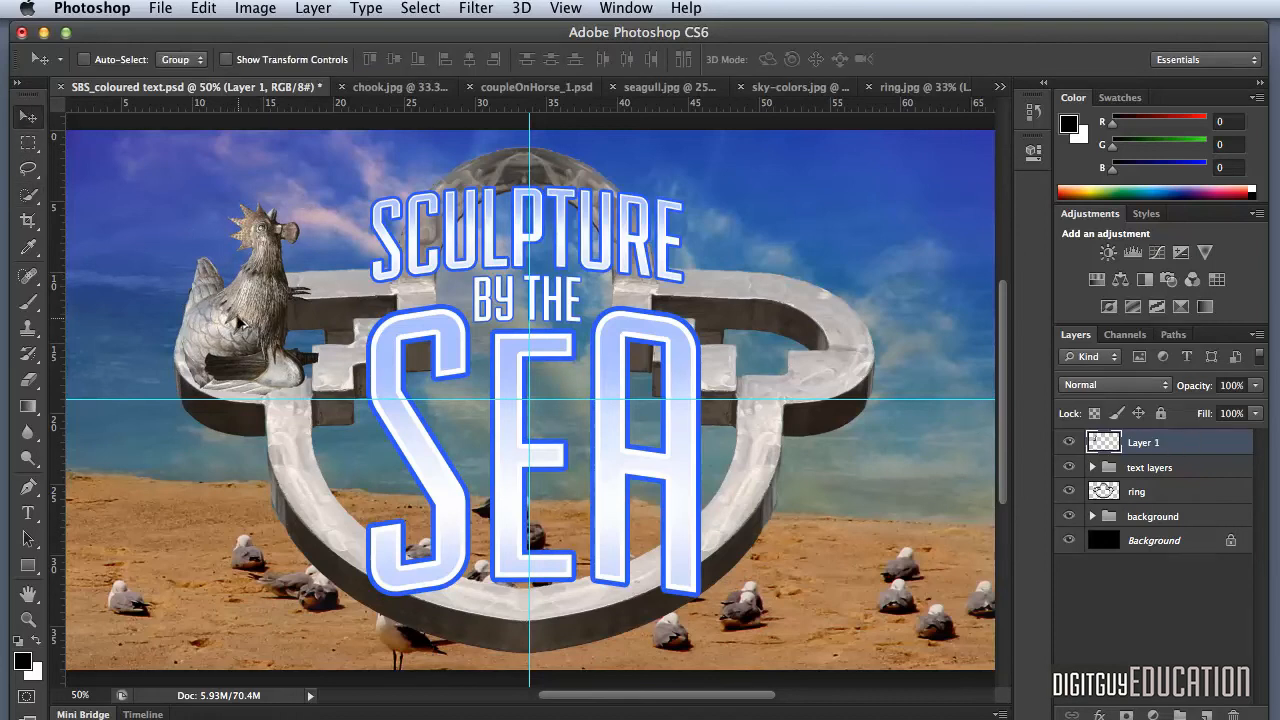
drag(240, 322, 812, 381)
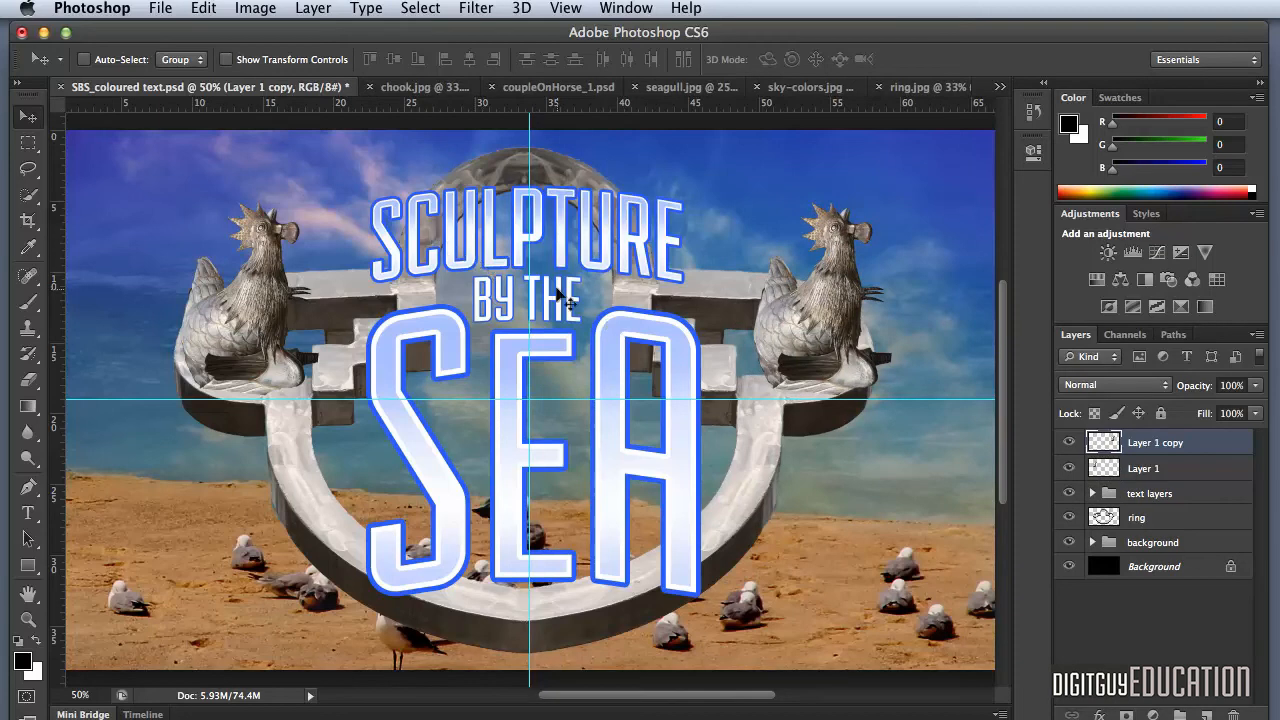
- Flip the rooster copy horizontally and shift it inward to sit on the ring's right arm, mirroring the original
click(210, 7)
mouse_move(318, 452)
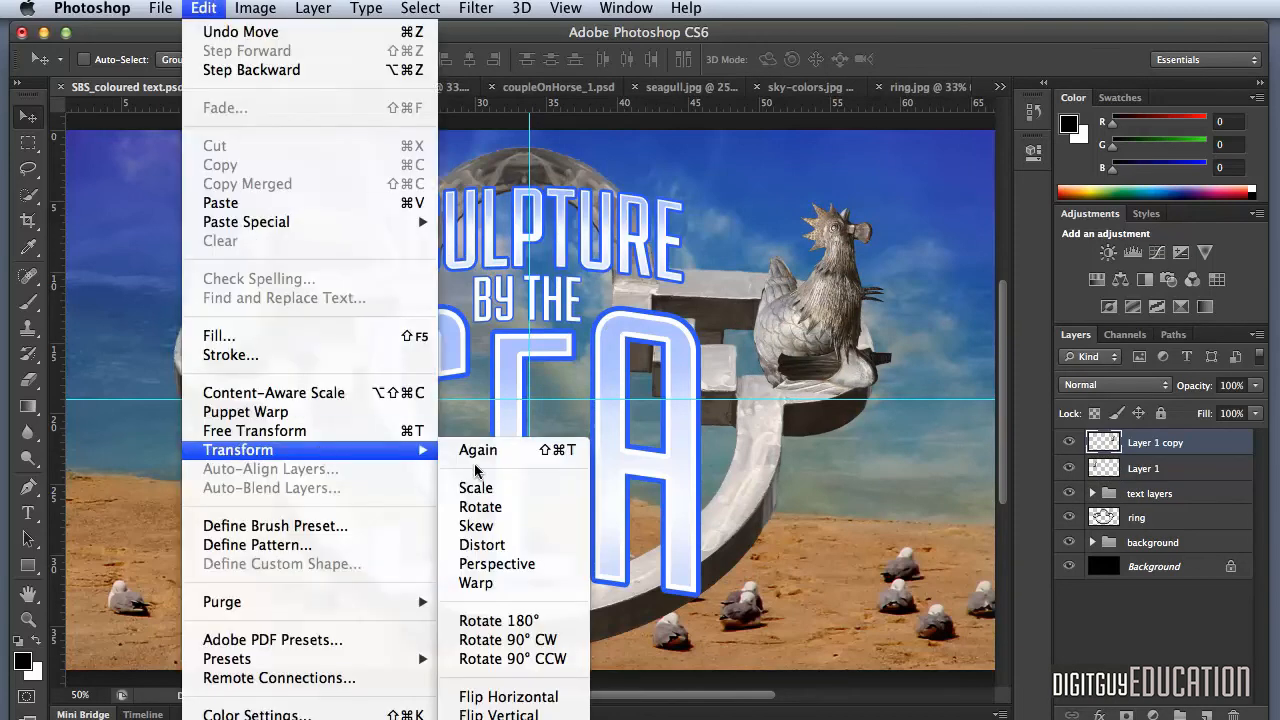
click(528, 696)
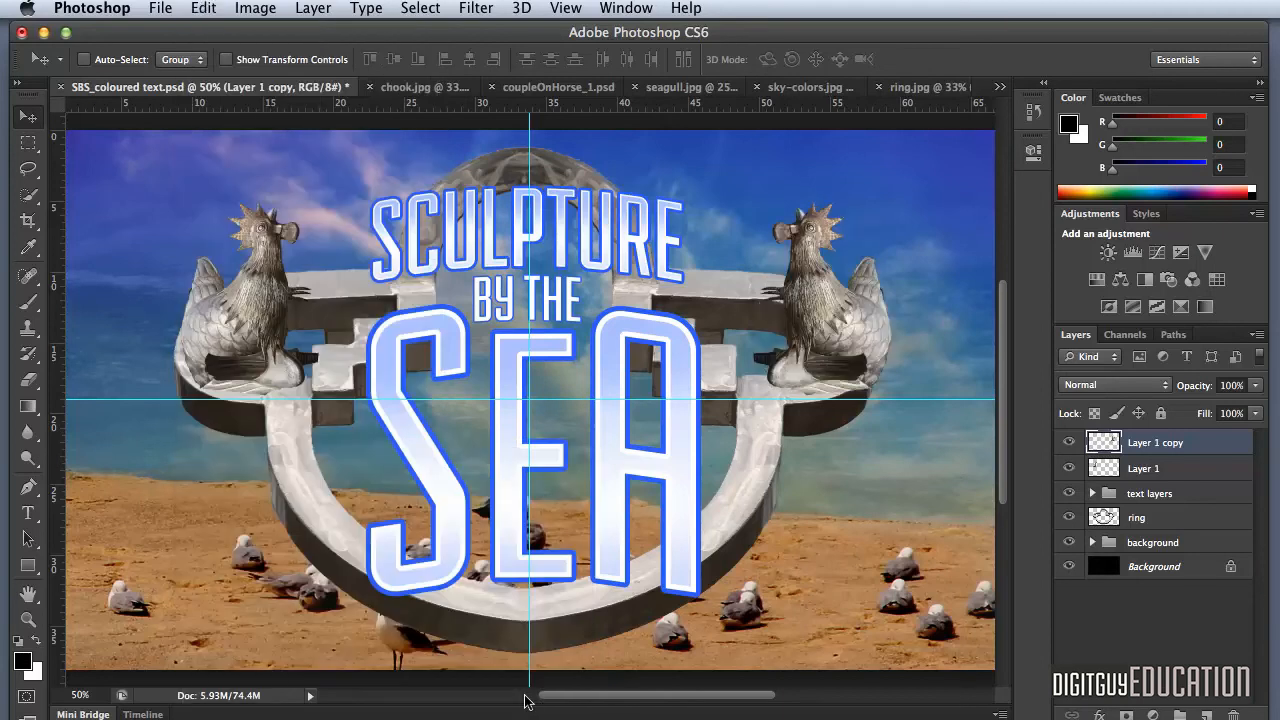
drag(839, 340, 815, 339)
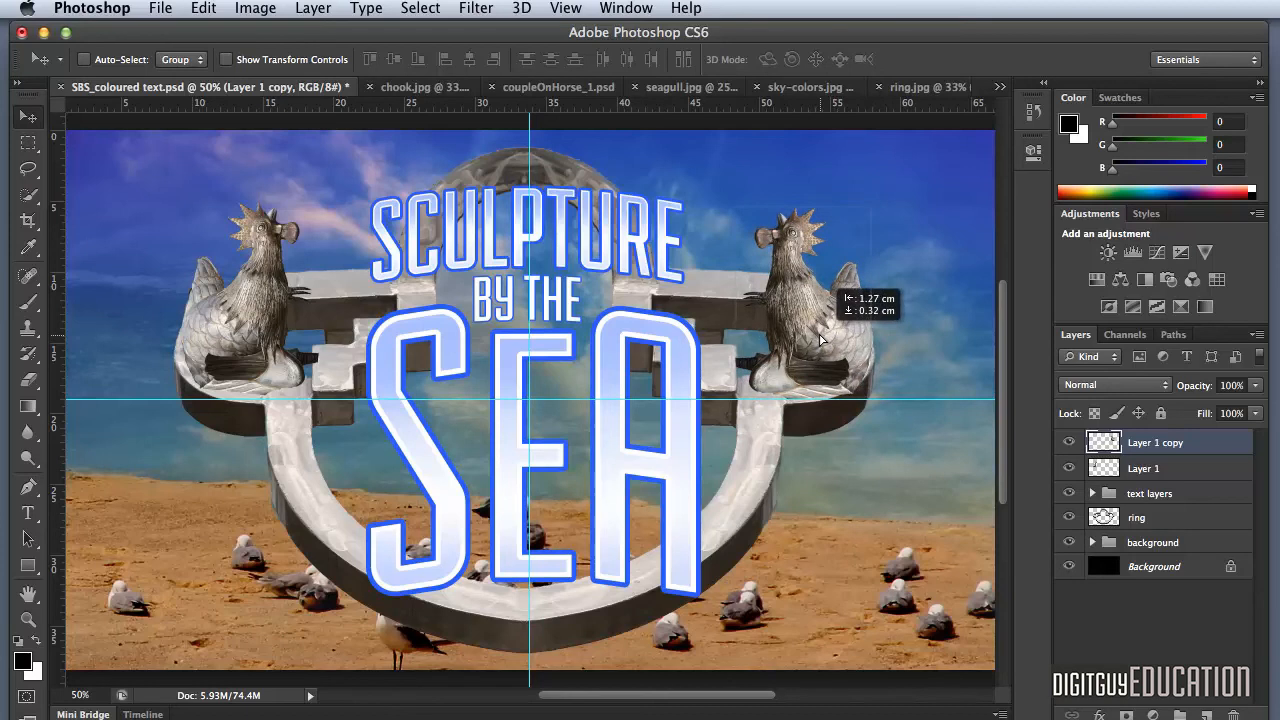
drag(820, 339, 820, 340)
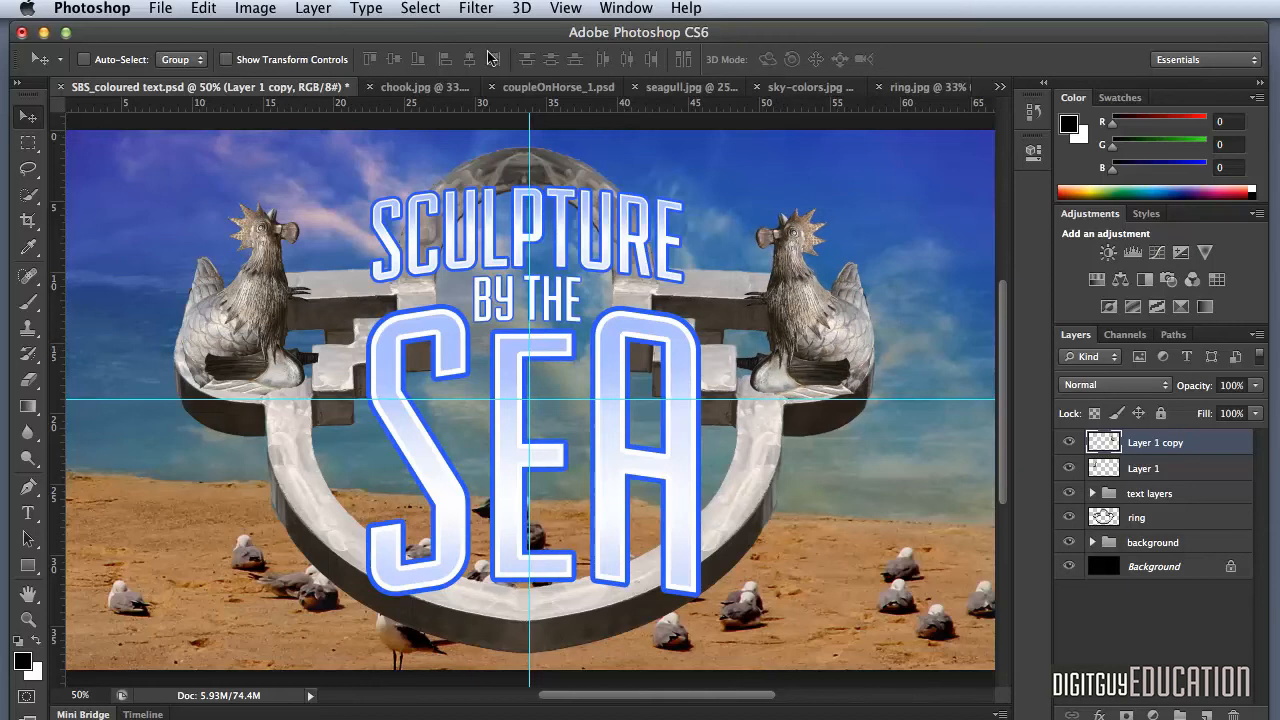
- Copy the cut-out couple on the horse from coupleOnHorse_1.psd with its background hidden, and paste it into SBS_coloured text.psd
click(560, 88)
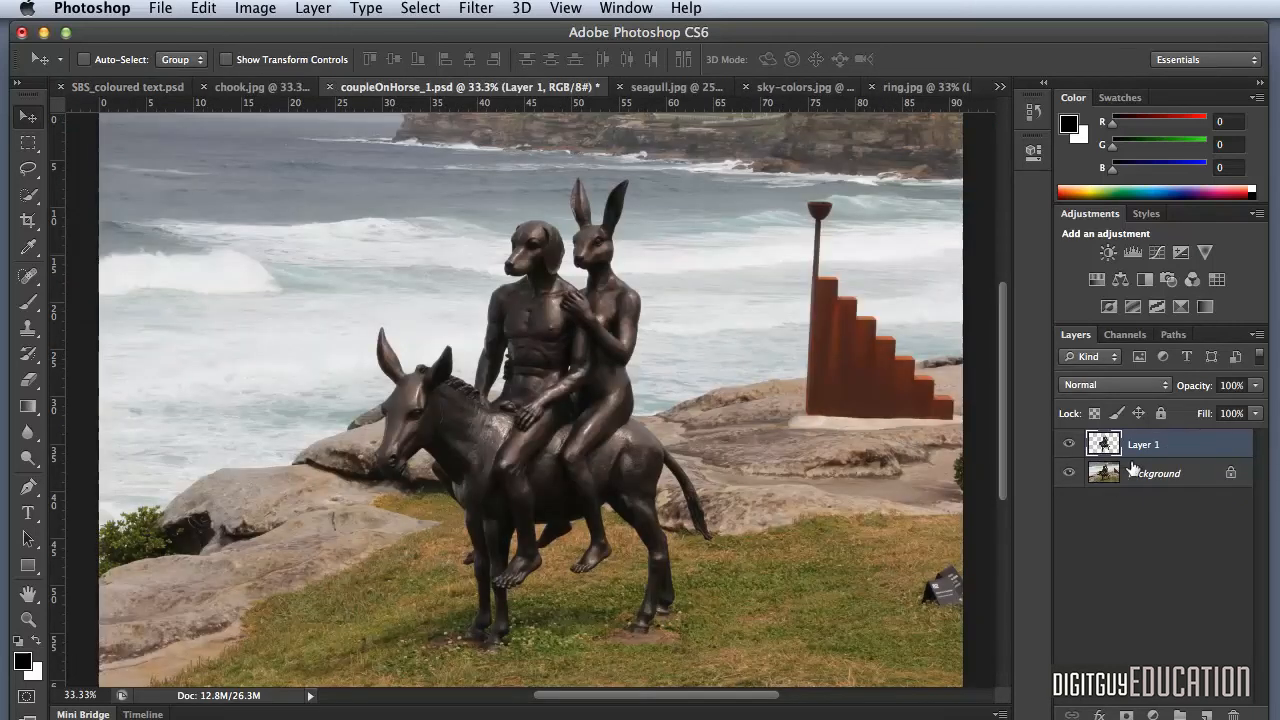
click(1069, 473)
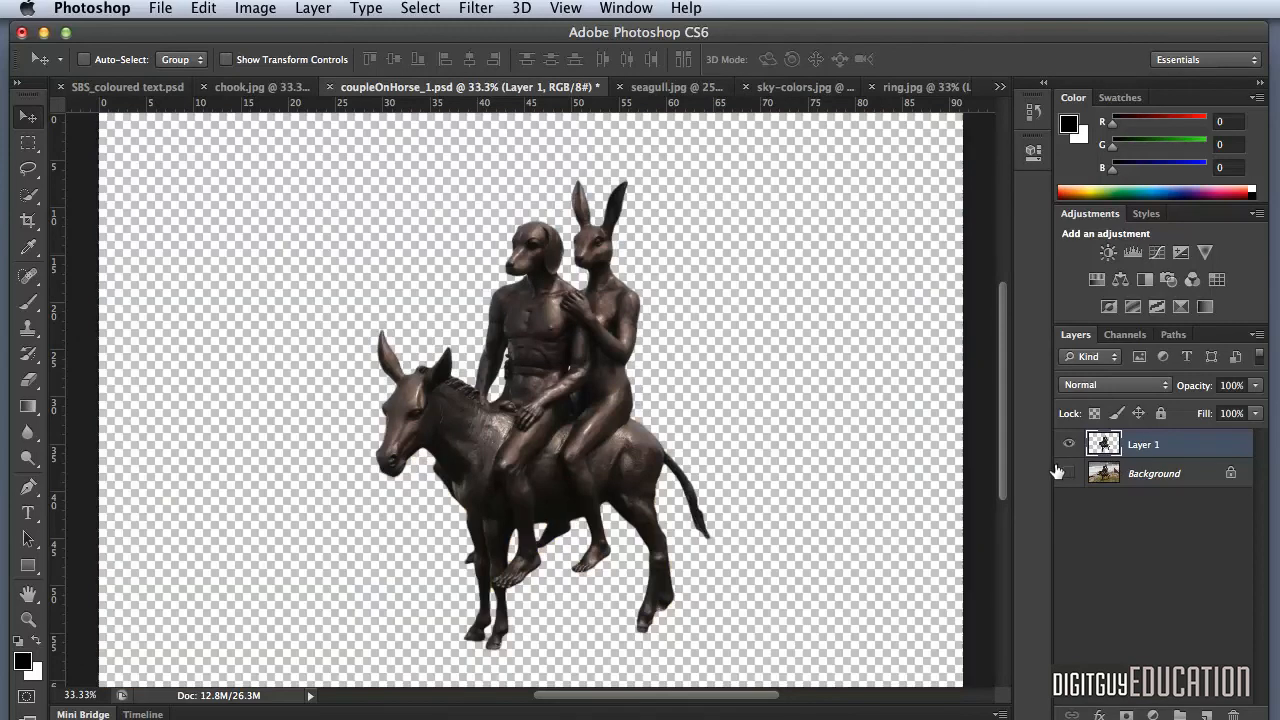
super+click(1104, 444)
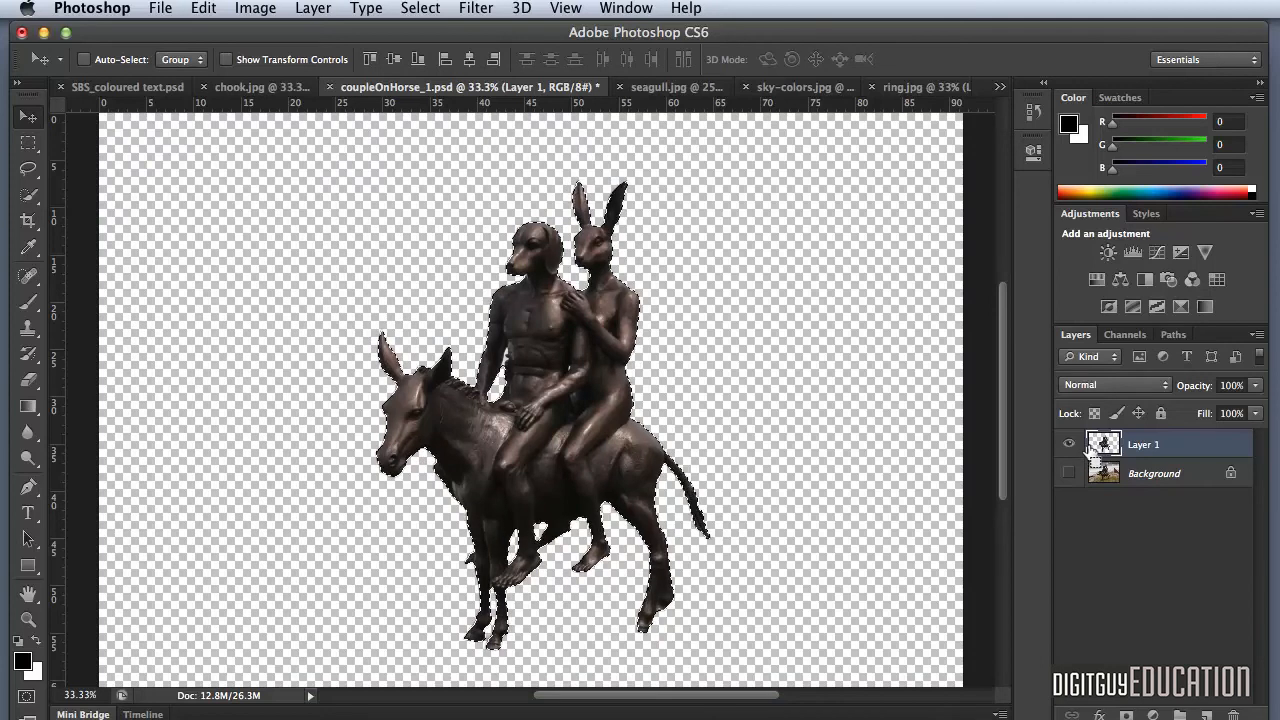
click(116, 88)
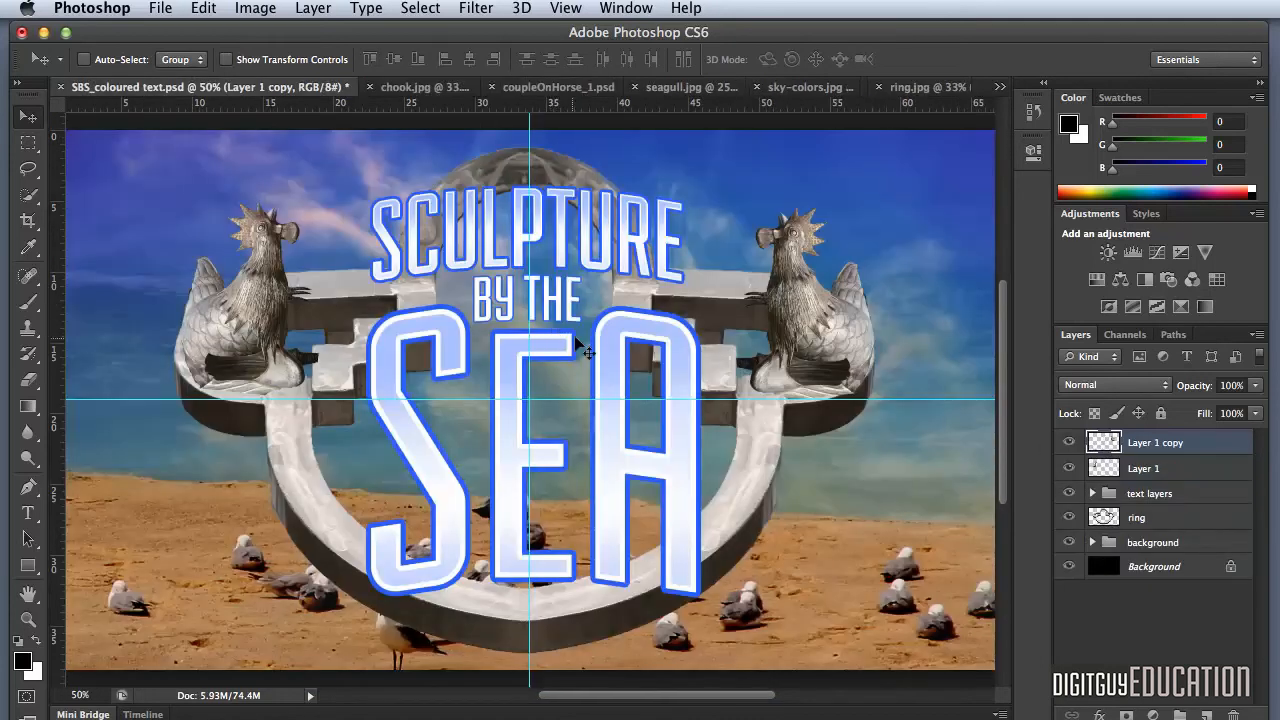
key(super+v)
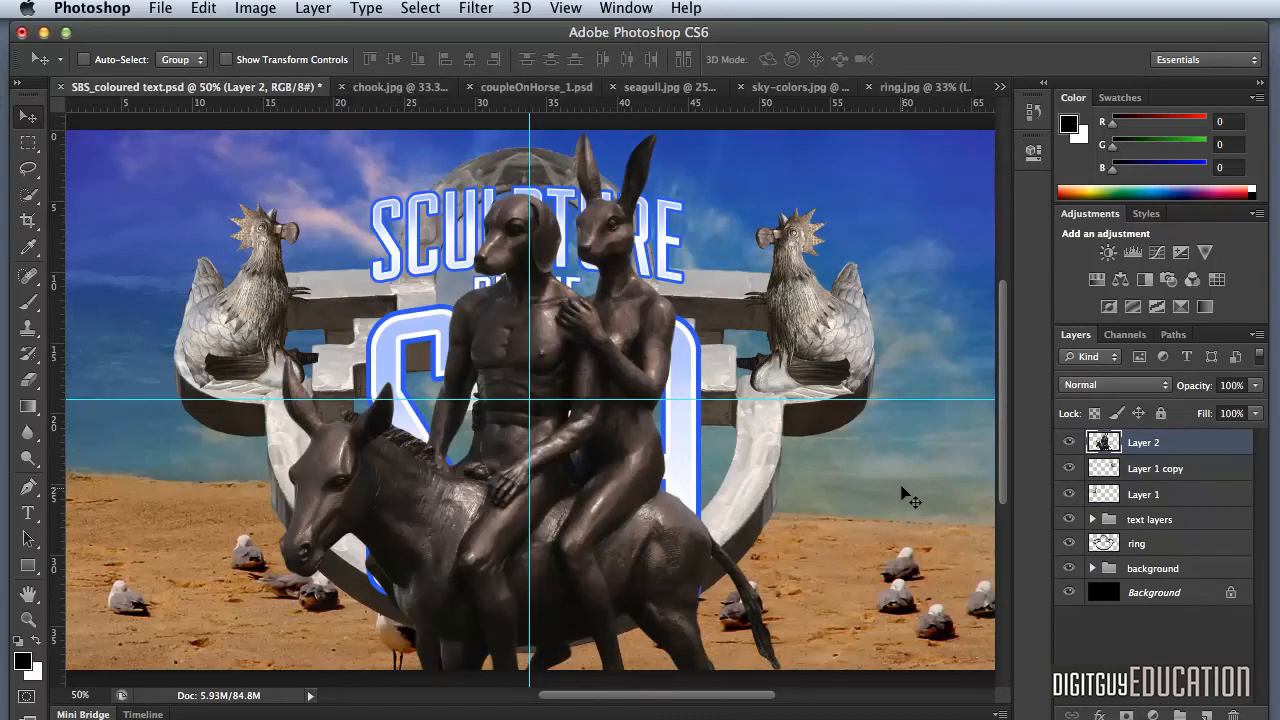
- Free-transform the pasted couple on the horse, scaling it down proportionally to about 27.7%
key(super+minus)
key(super+minus)
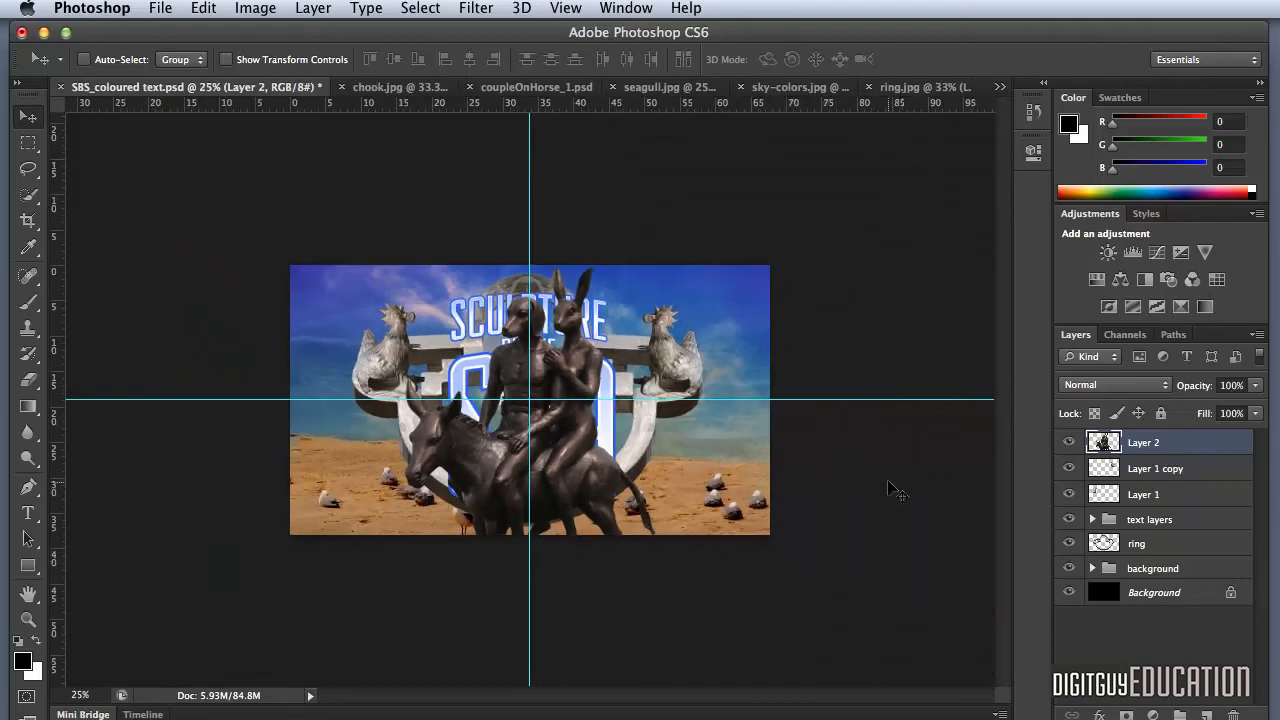
key(super+t)
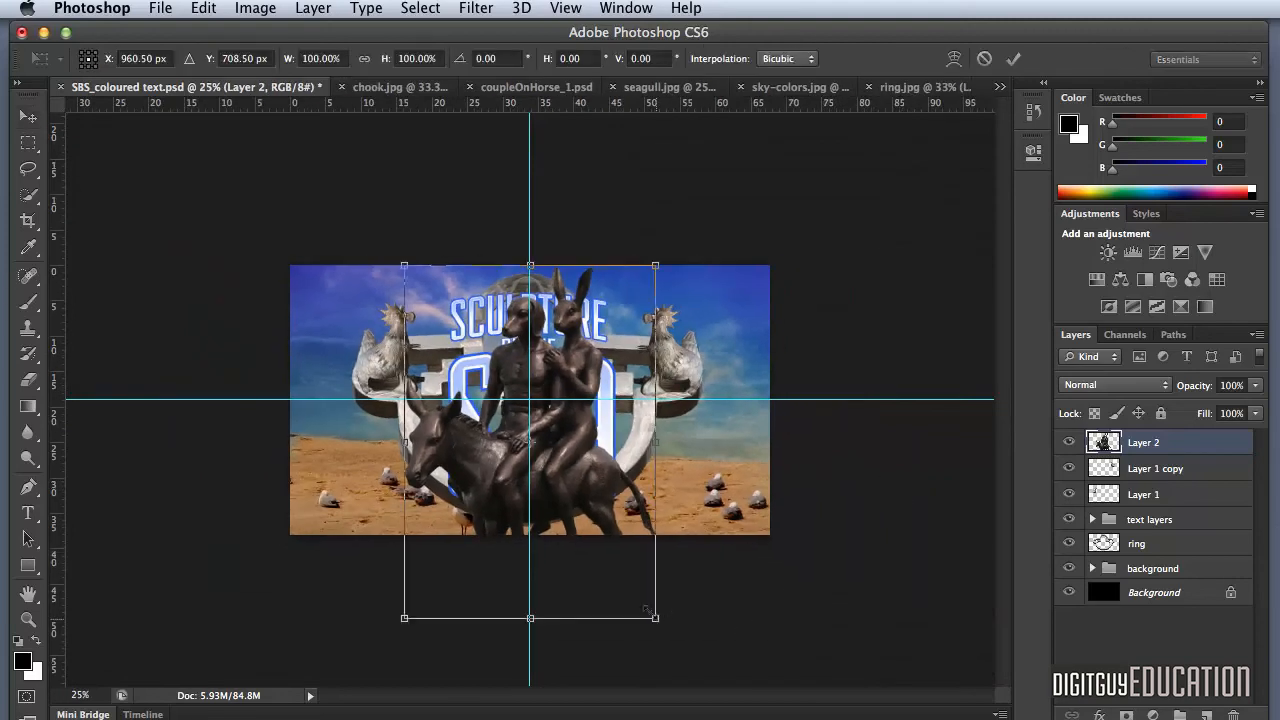
drag(646, 610, 483, 369)
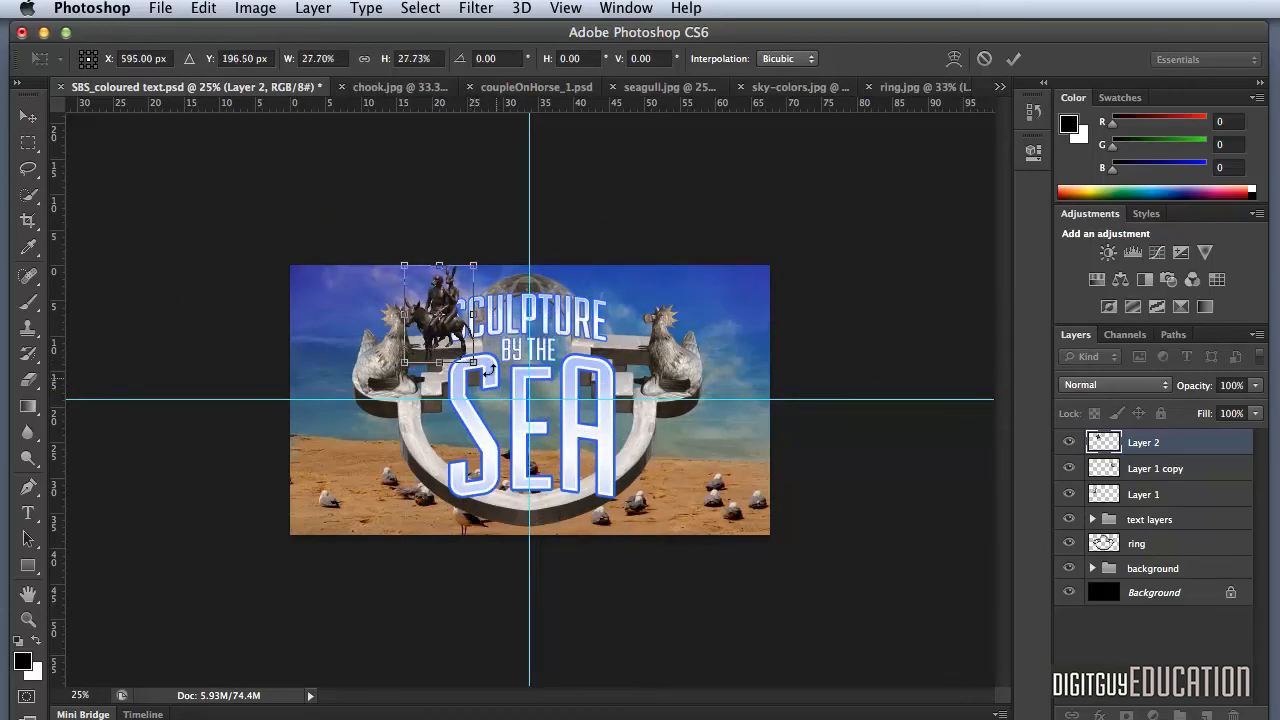
key(super+0)
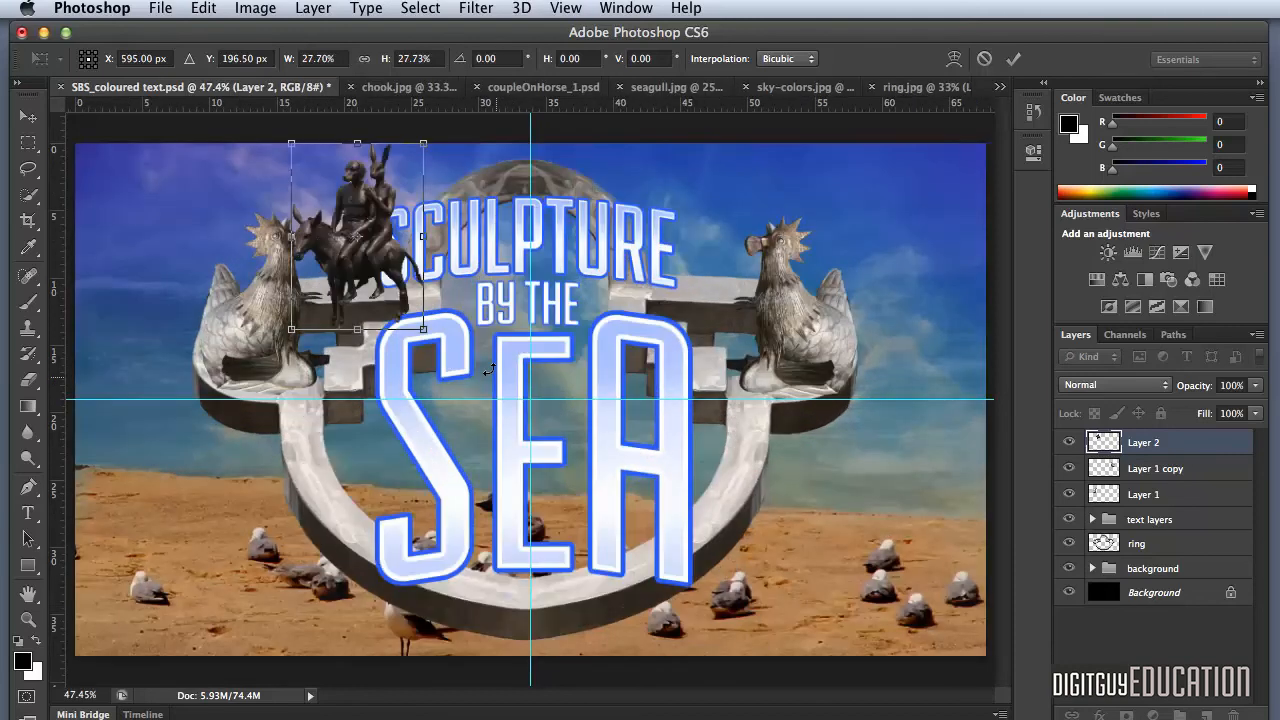
drag(358, 237, 648, 290)
click(28, 116)
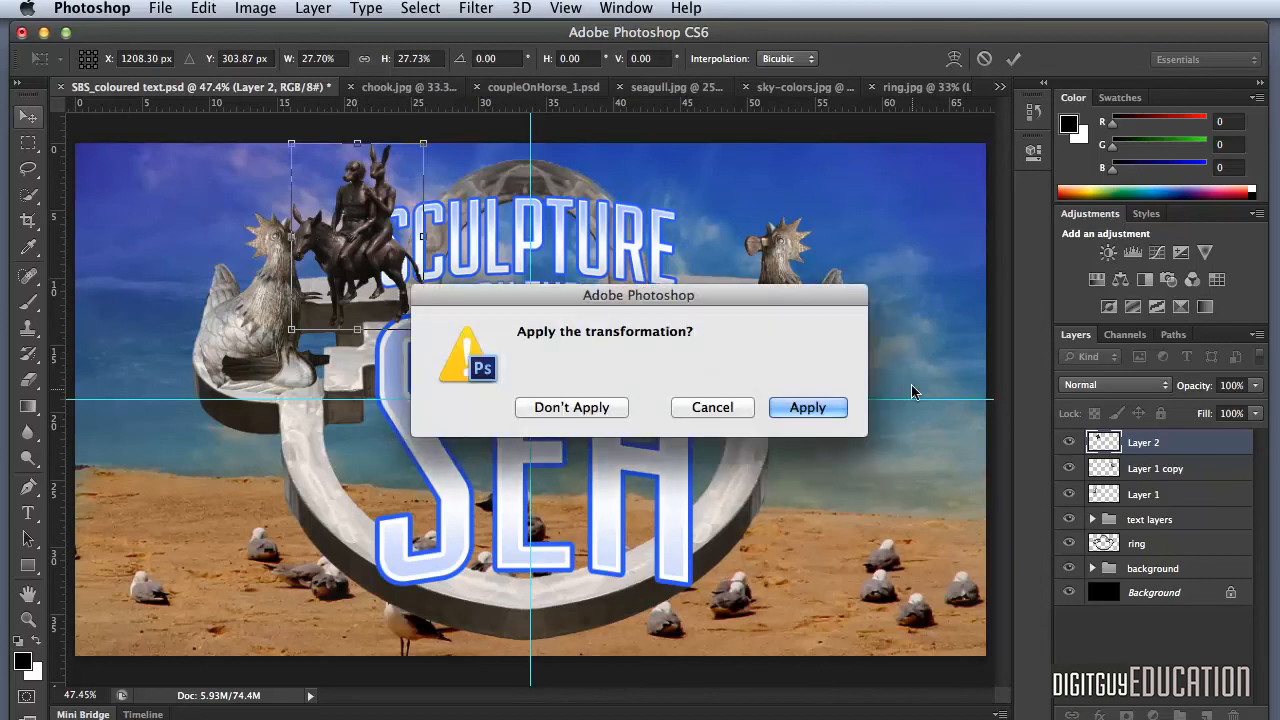
click(738, 406)
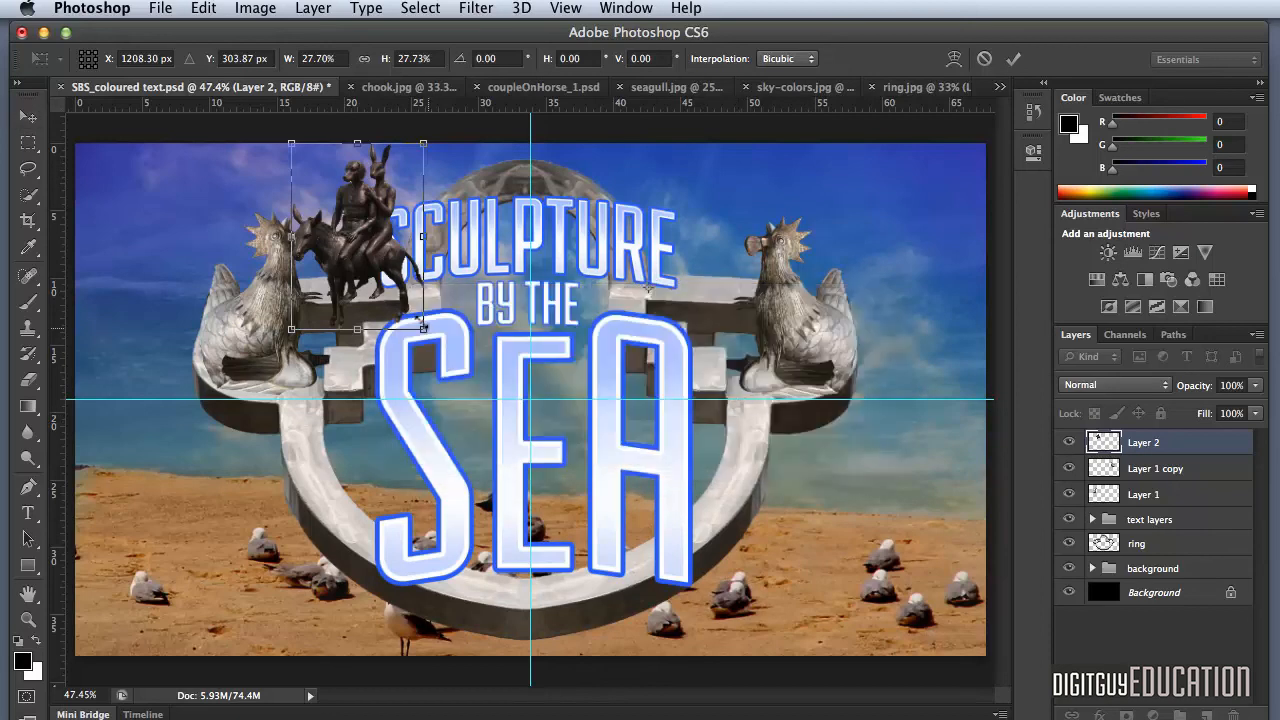
- Shrink the couple on the horse further to about 20% and apply the transform
drag(420, 320, 386, 274)
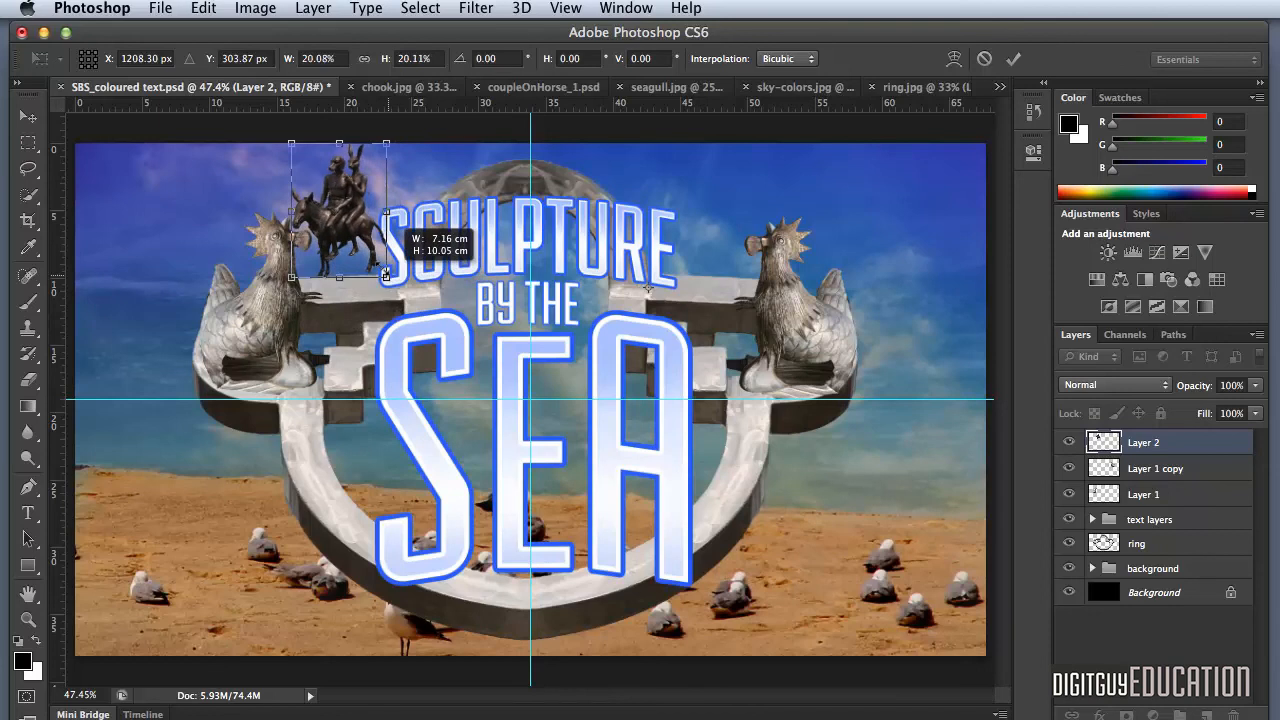
drag(386, 276, 389, 281)
key(Return)
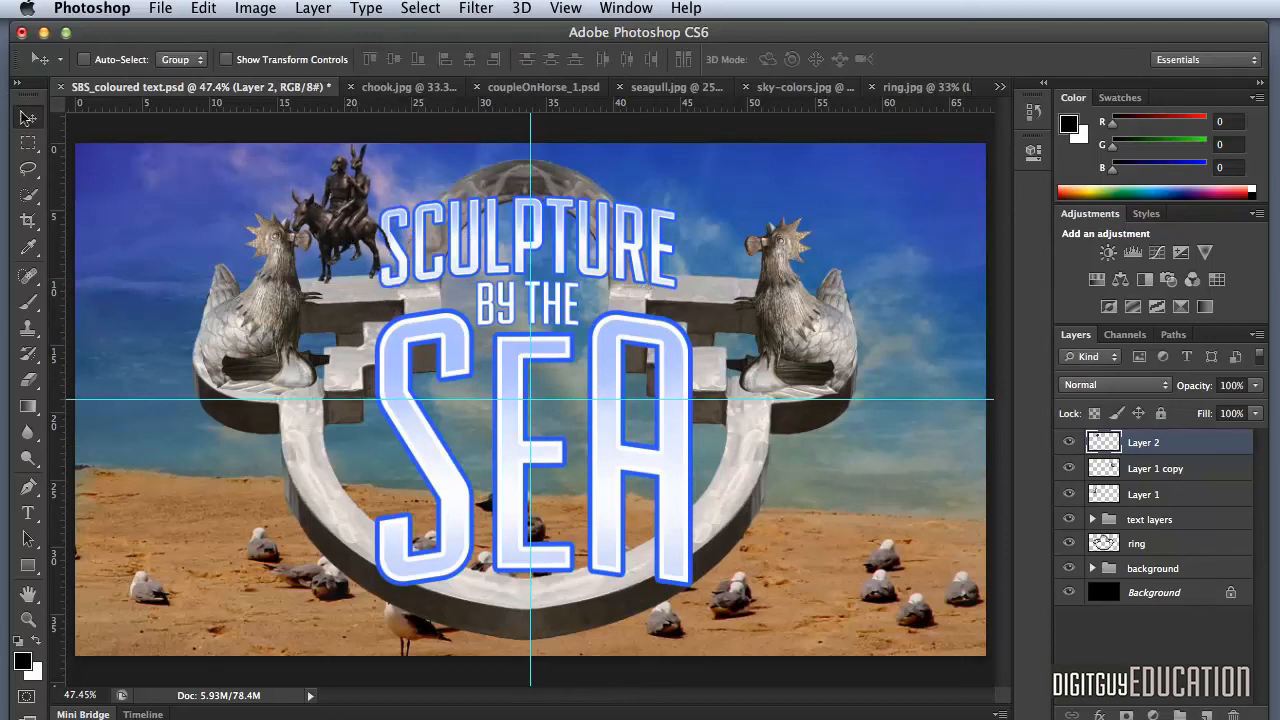
- Move the couple beside the right rooster and place its layer between the text layers group and the ring layer
drag(345, 227, 731, 288)
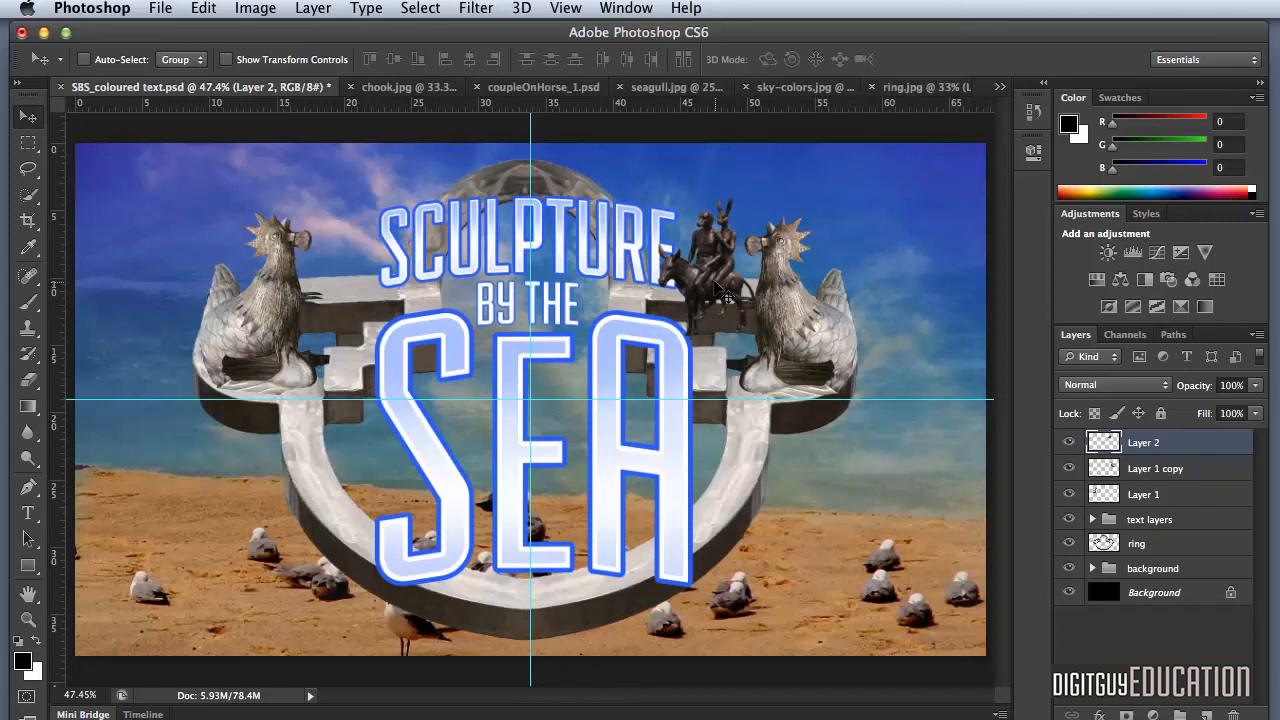
drag(1164, 447, 1158, 530)
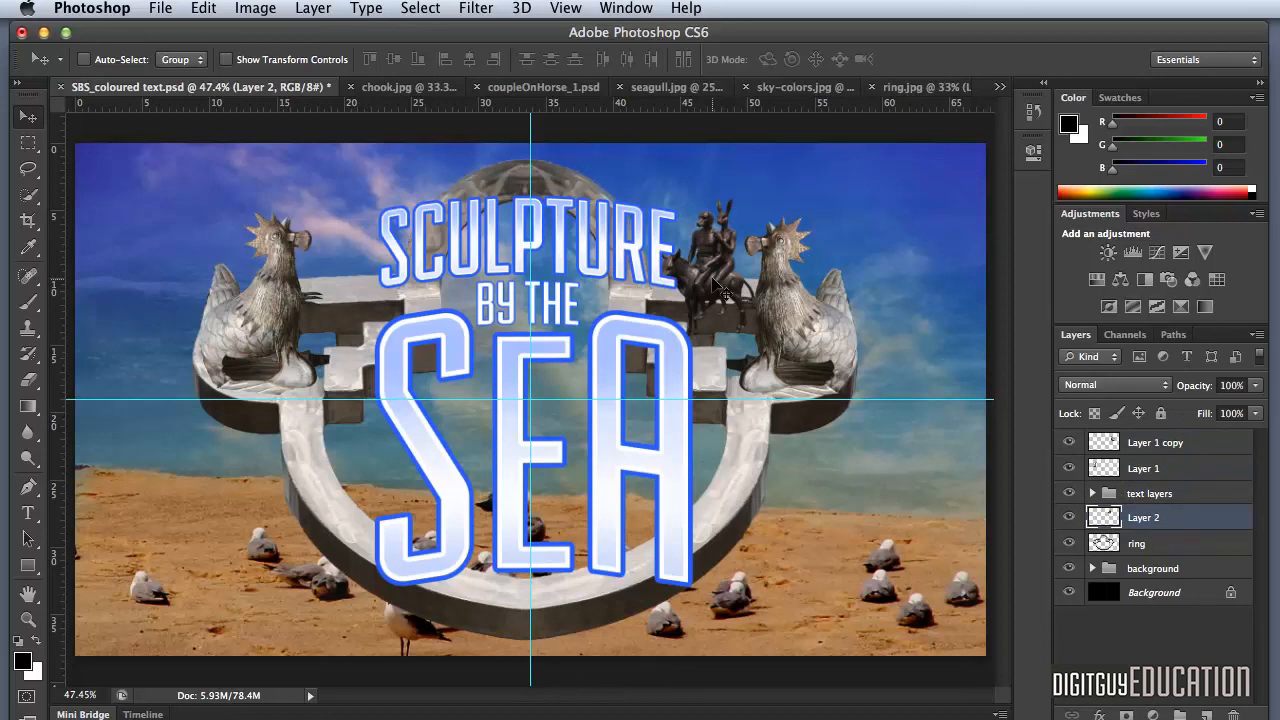
- Fine-tune the couple's position so the horse stands on the ring's right arm between the title and the rooster
drag(711, 277, 720, 286)
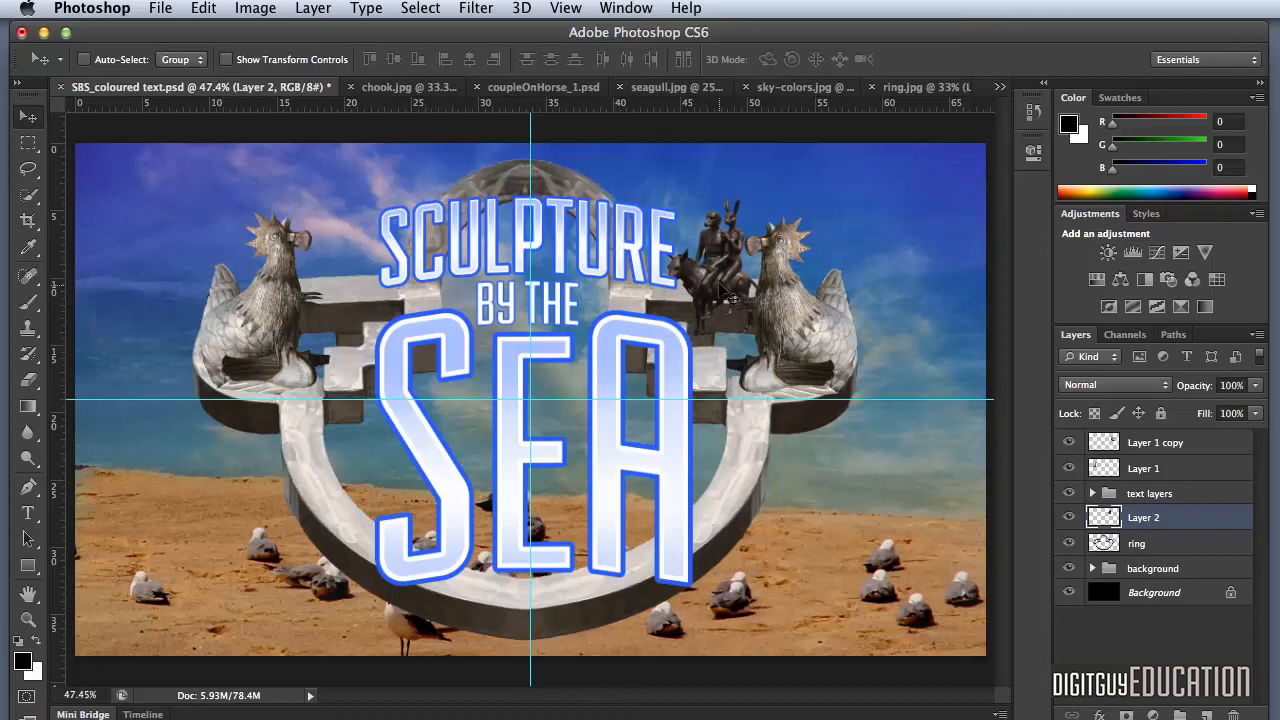
drag(723, 293, 724, 284)
key(Left)
key(Left)
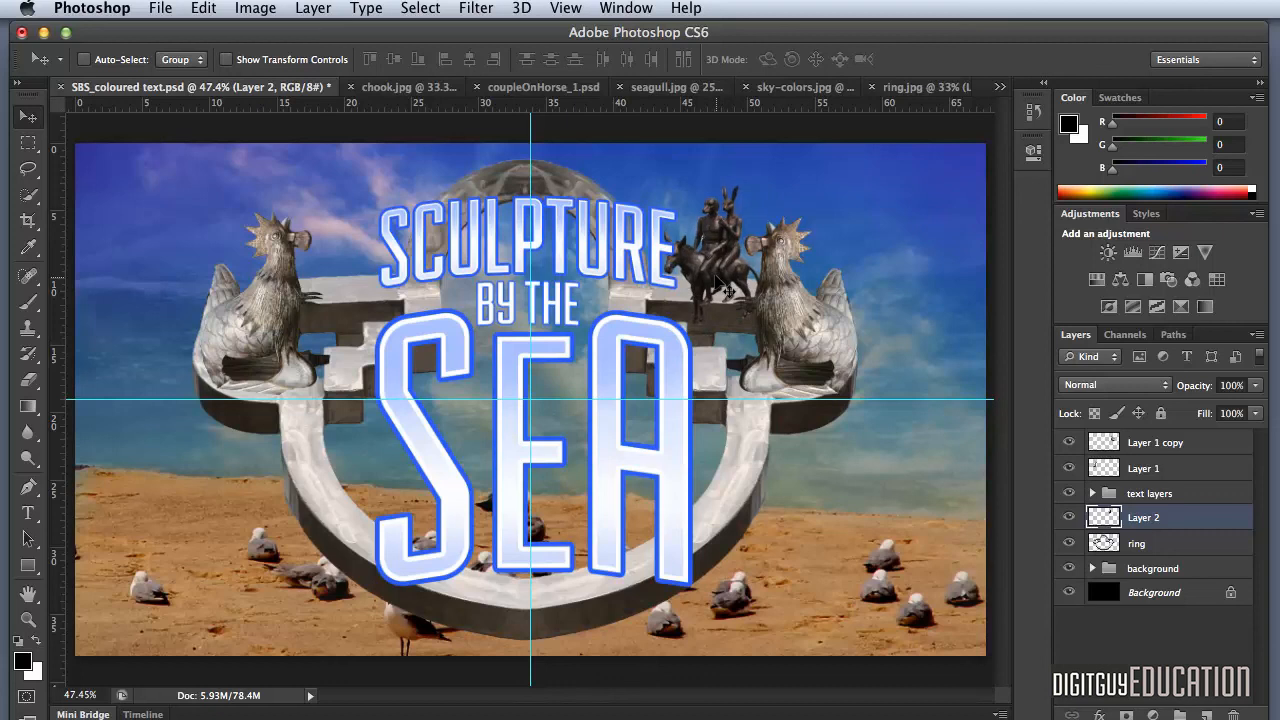
key(Down)
key(Down)
key(Down)
key(Down)
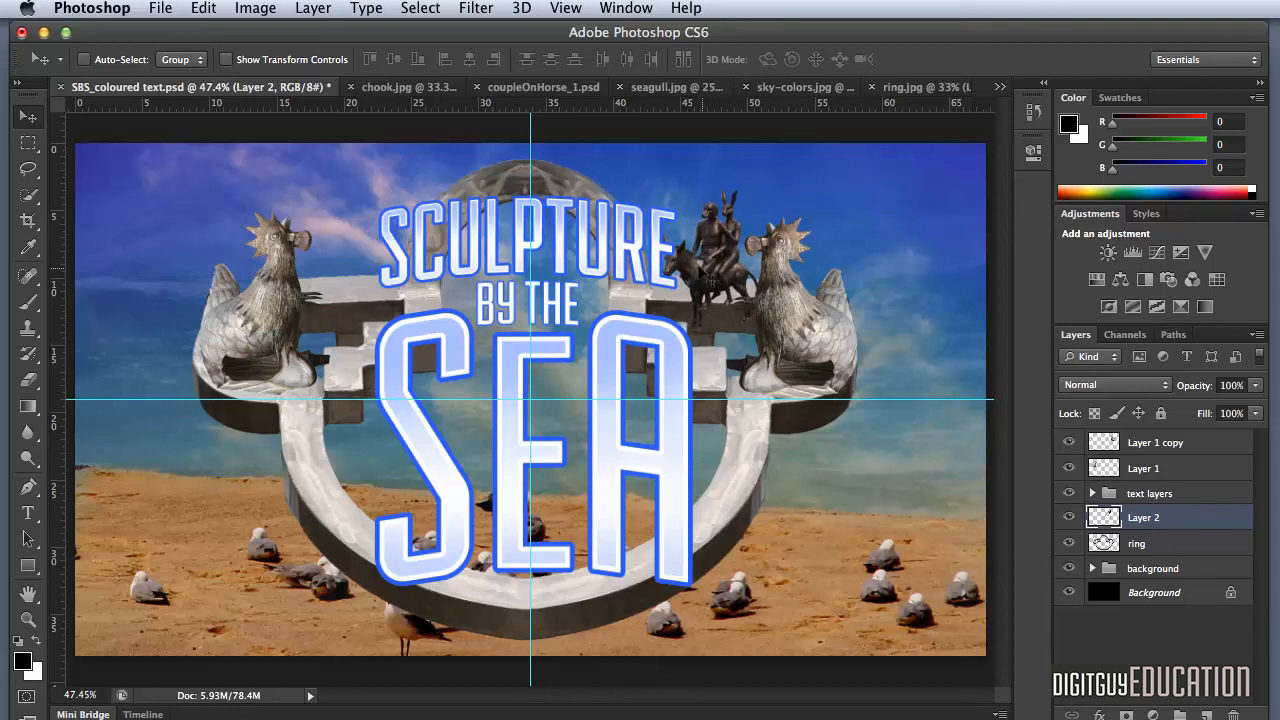
- Duplicate the couple on the horse onto the ring's left arm and flip the copy horizontally
drag(722, 270, 352, 300)
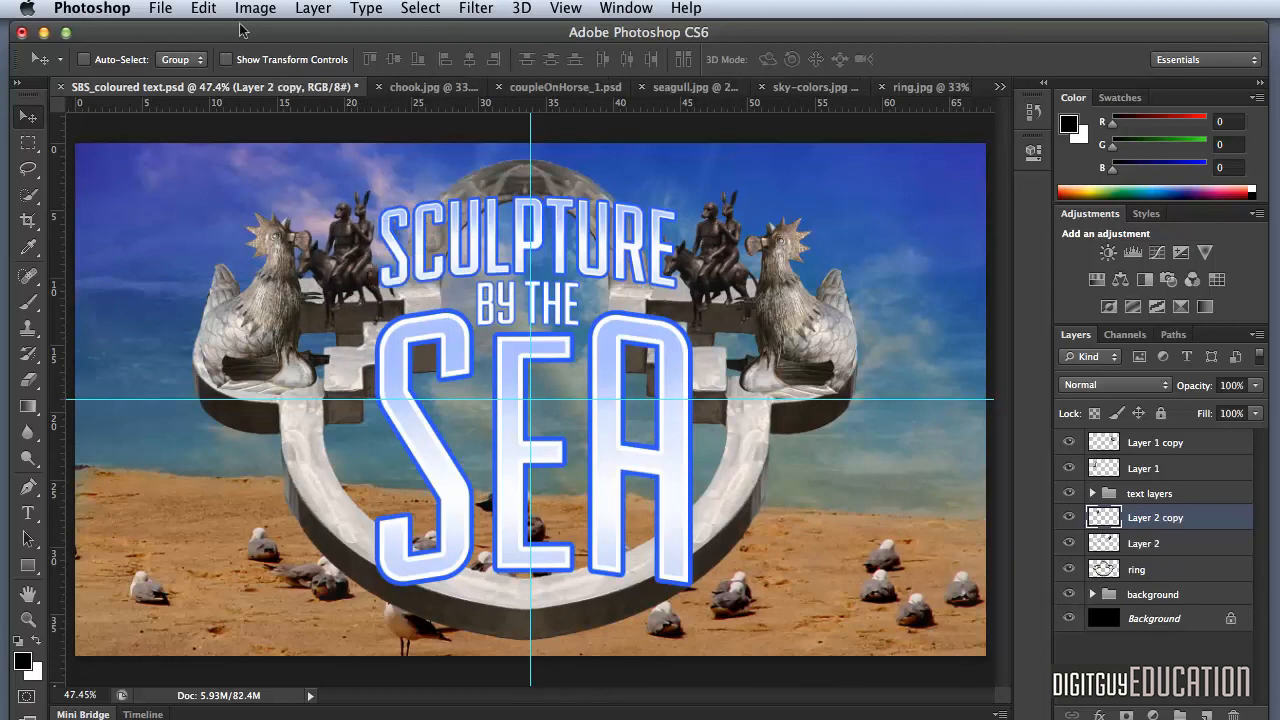
click(203, 8)
mouse_move(335, 451)
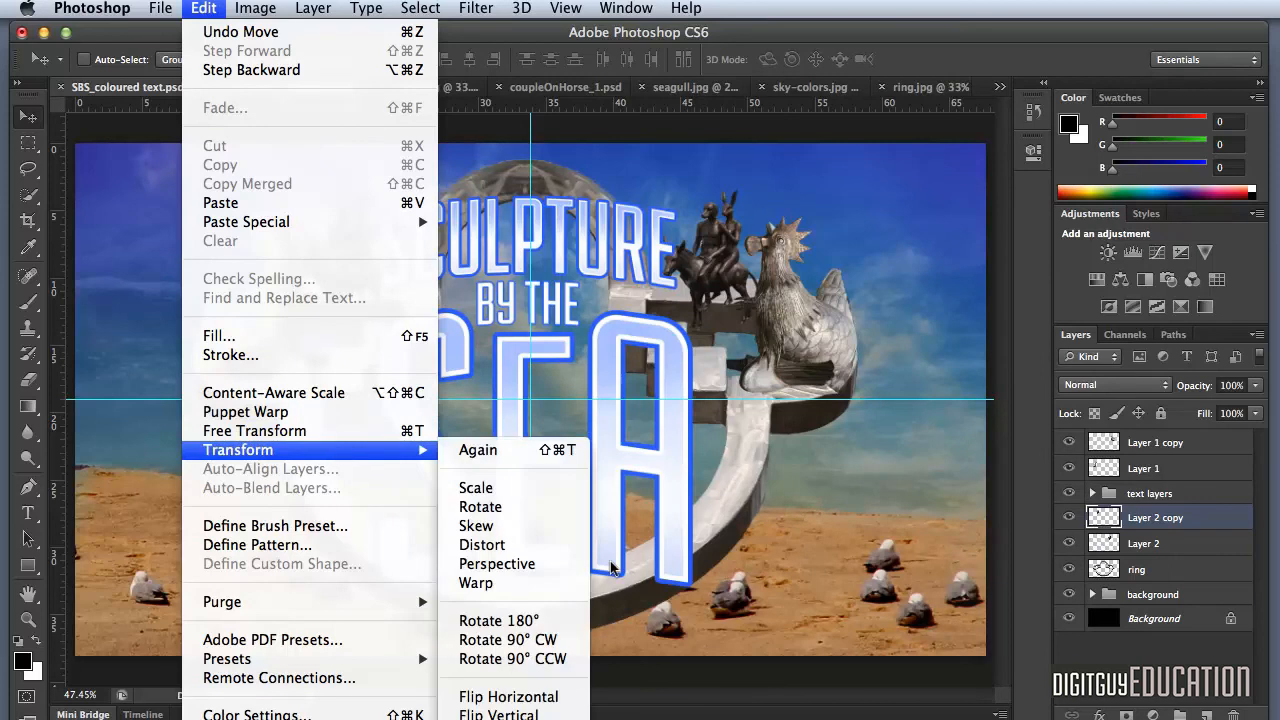
click(546, 696)
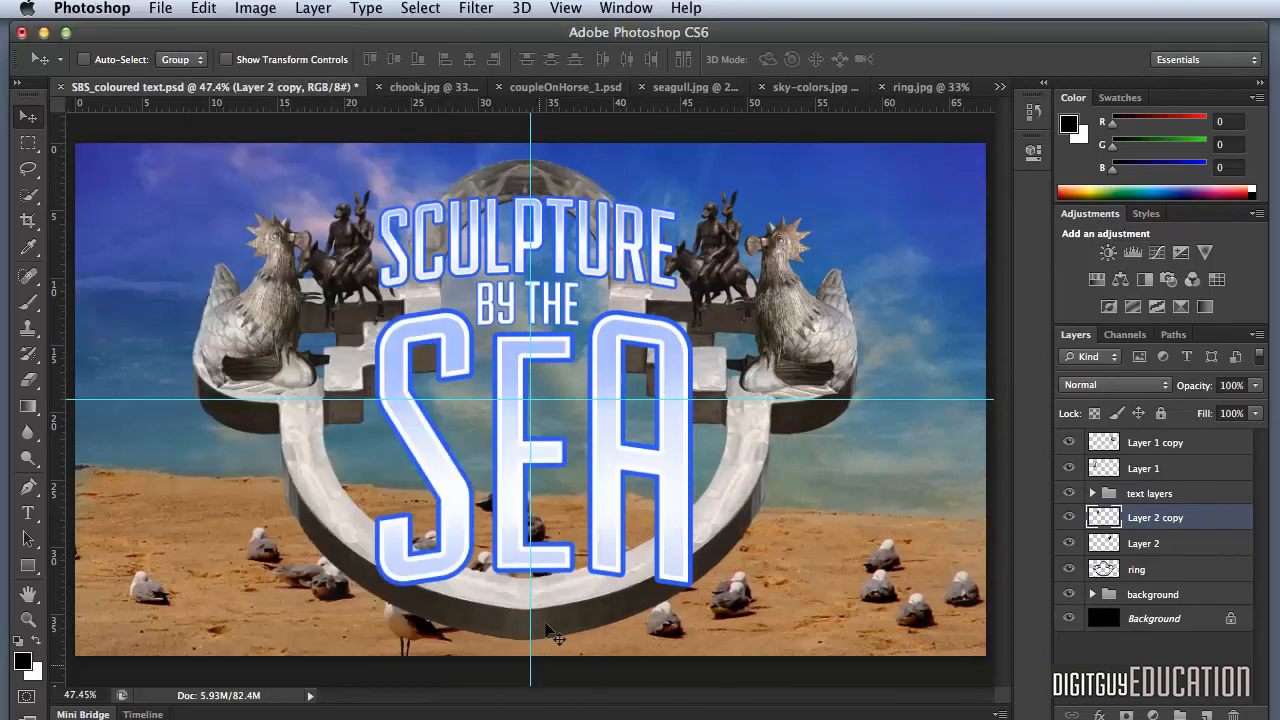
click(203, 8)
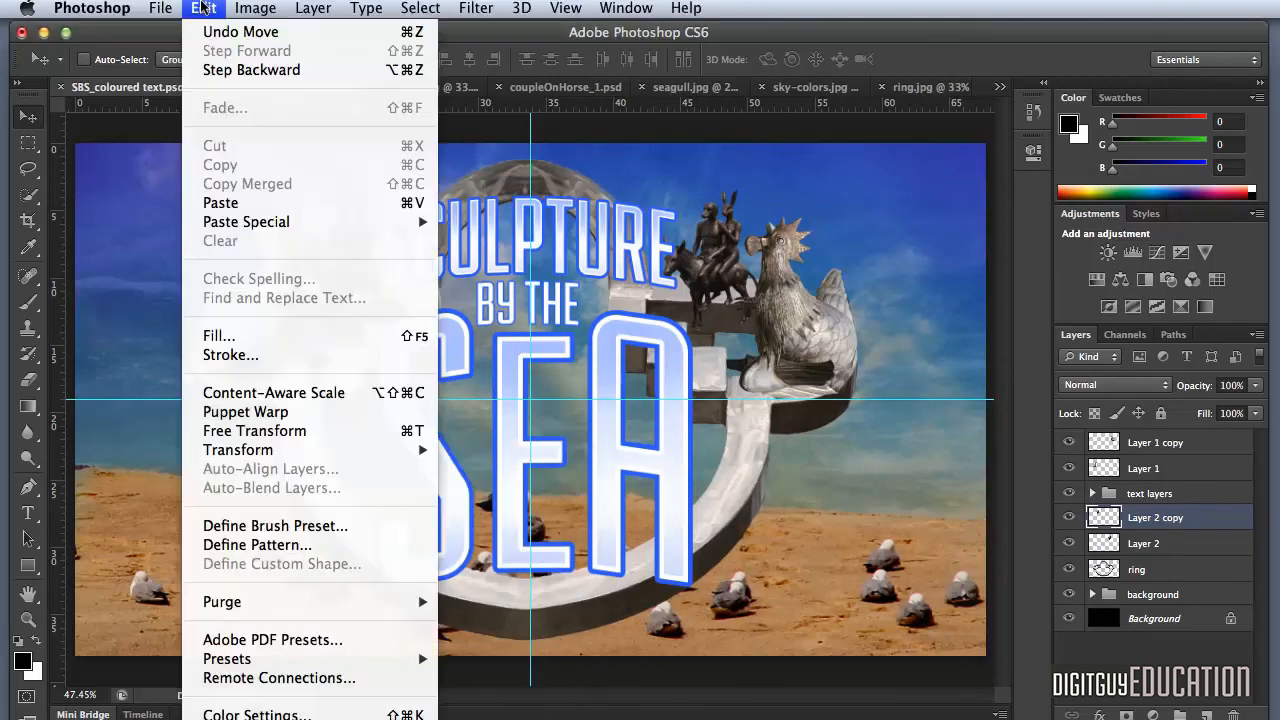
mouse_move(330, 450)
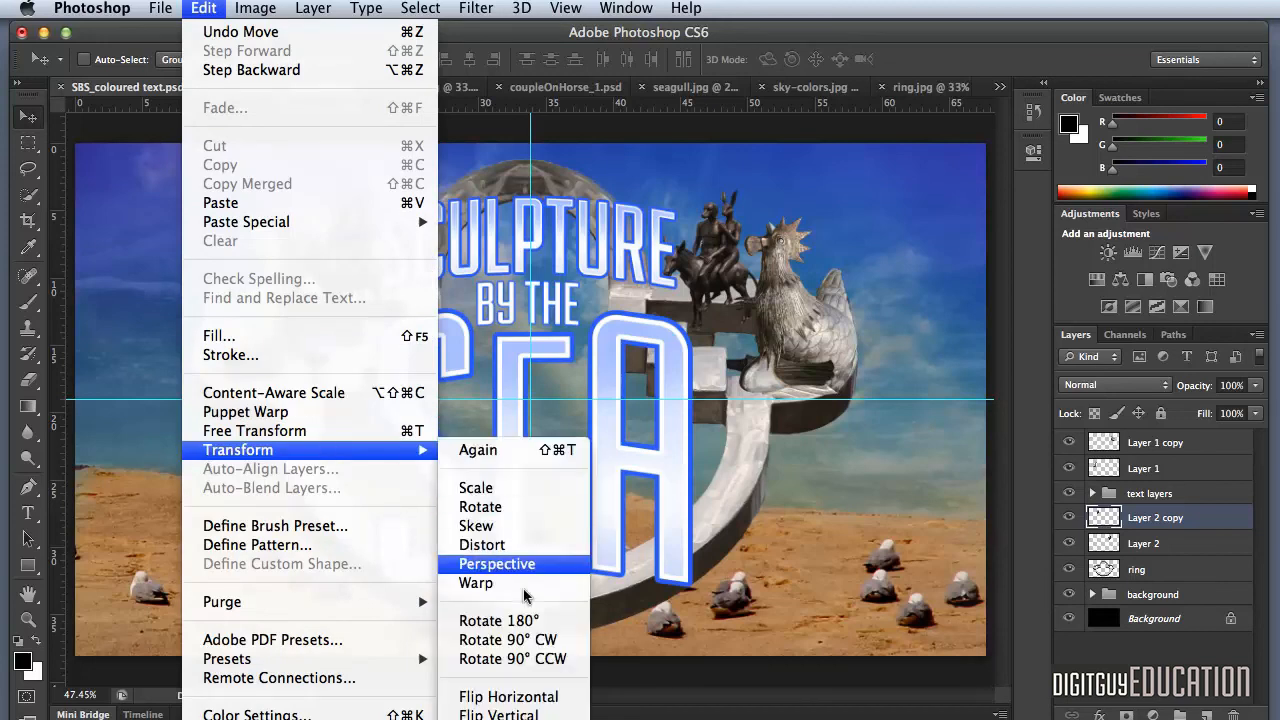
click(521, 696)
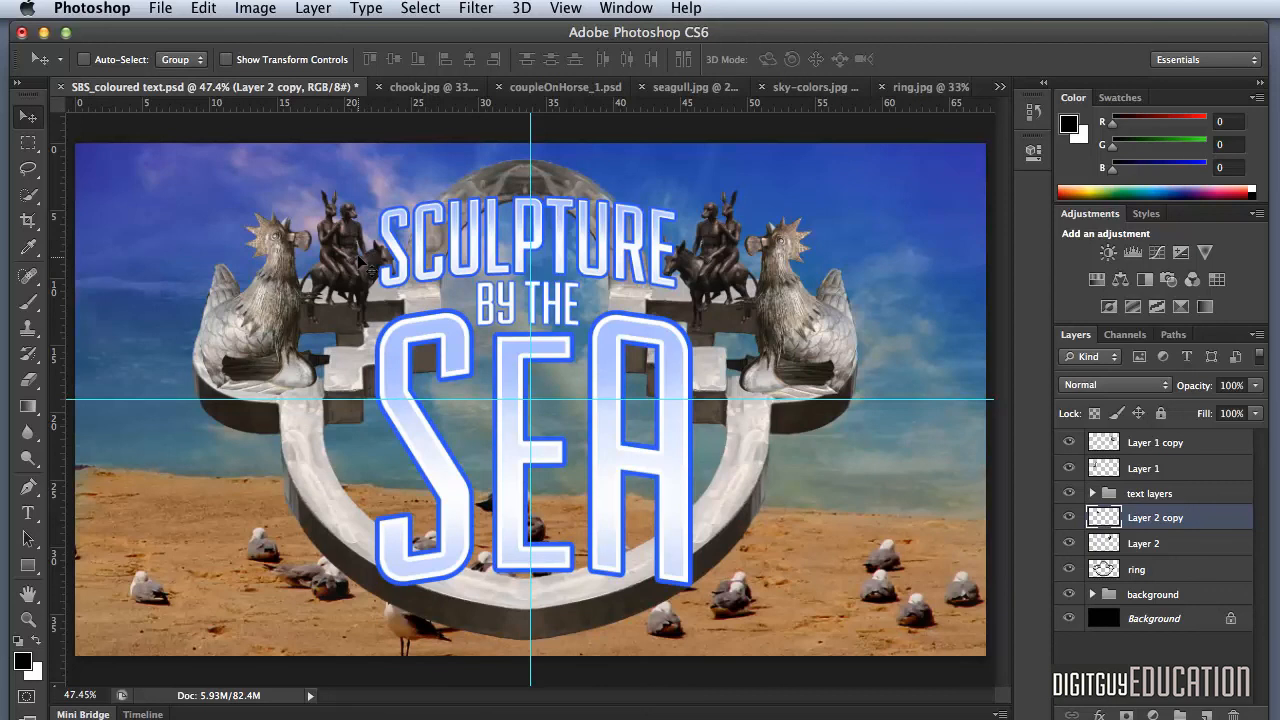
- Nudge the flipped couple slightly up and left to mirror the original's place beside the rooster
key(Up)
key(Up)
key(Left)
key(Left)
key(Left)
key(Left)
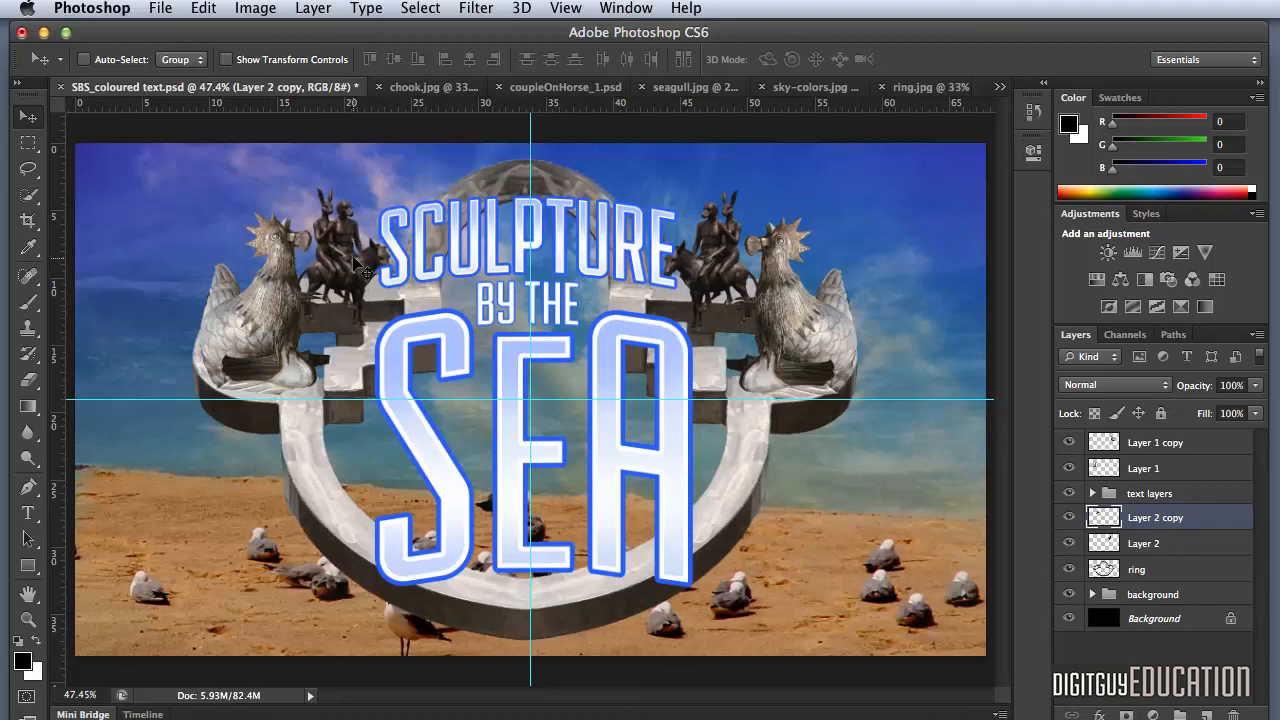